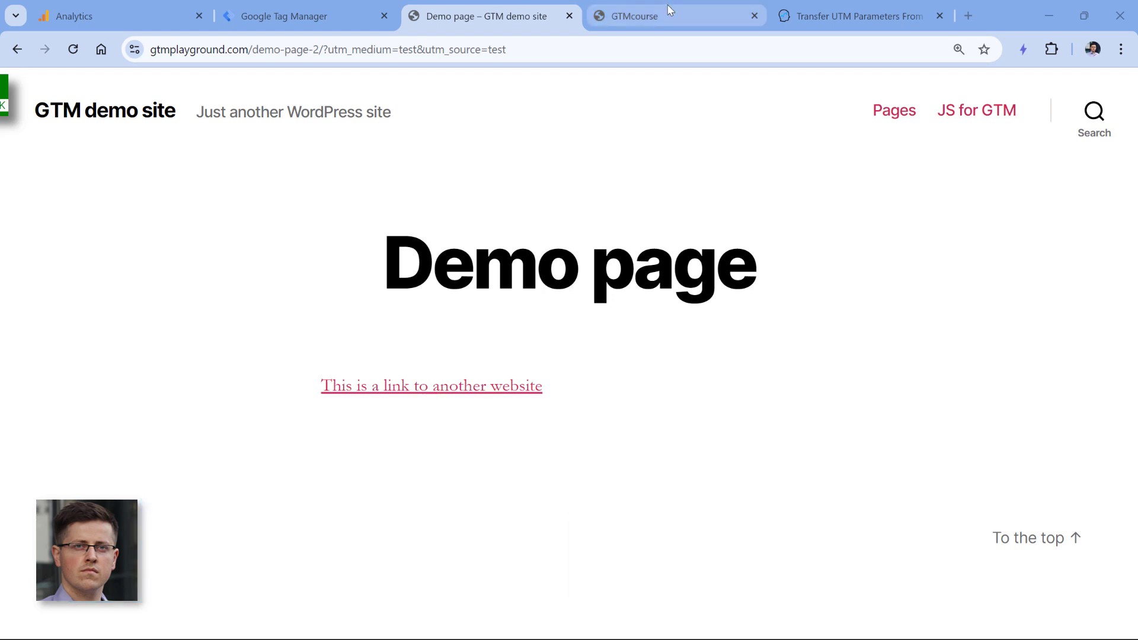
Compare the demo and store tabs, then follow the demo link to gtmcourse.myshopify.com
left_click(628, 17)
left_click(606, 49)
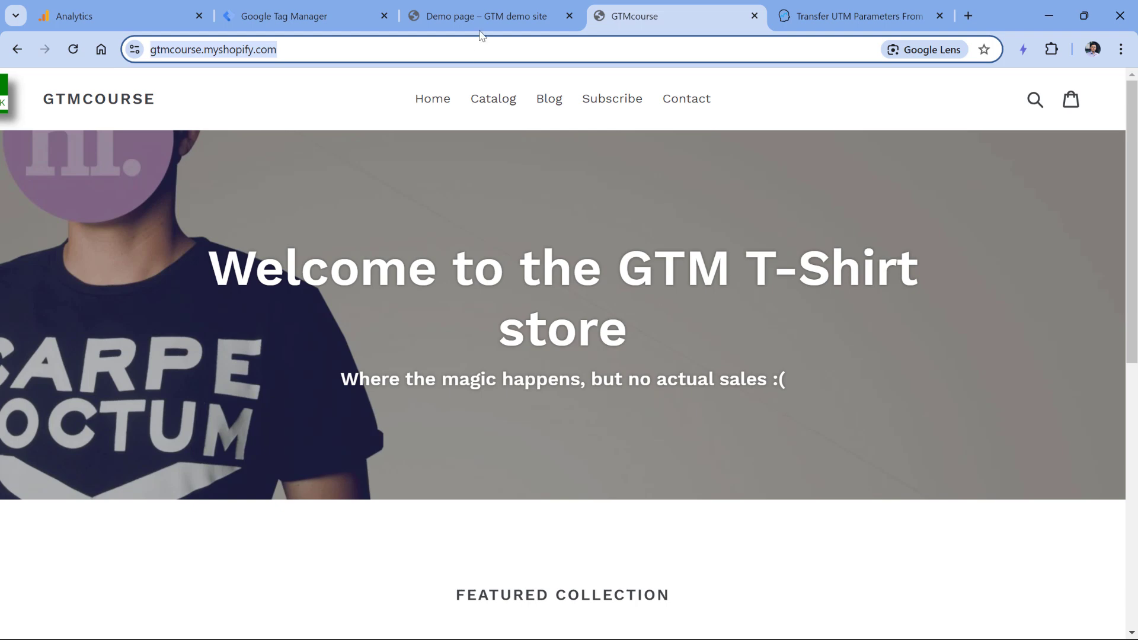
mouse_move(492, 19)
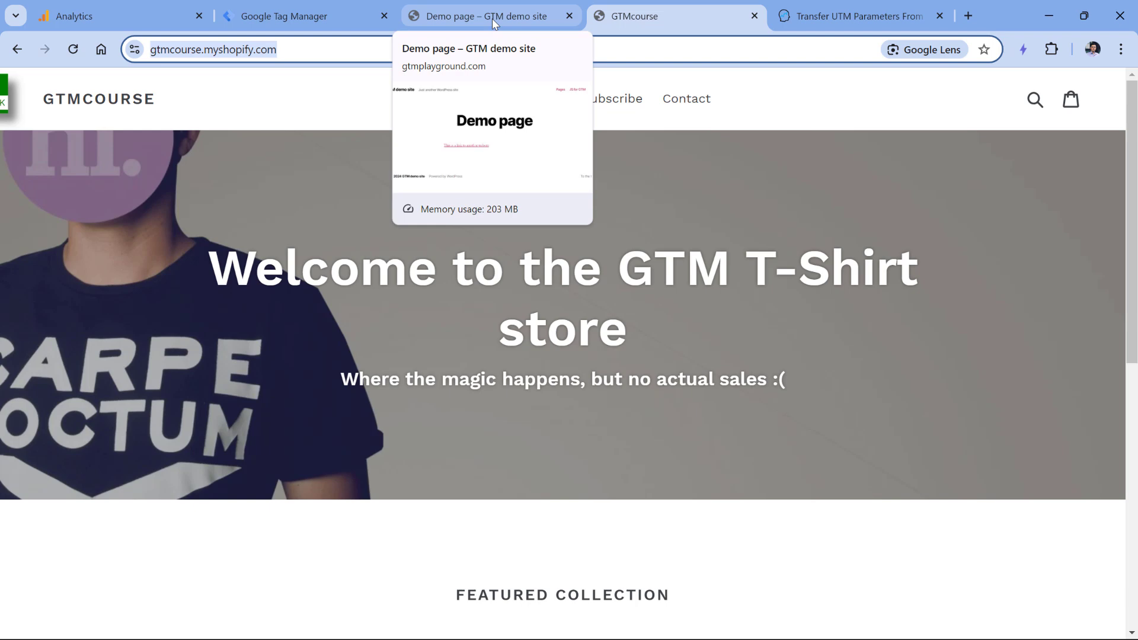
left_click(491, 19)
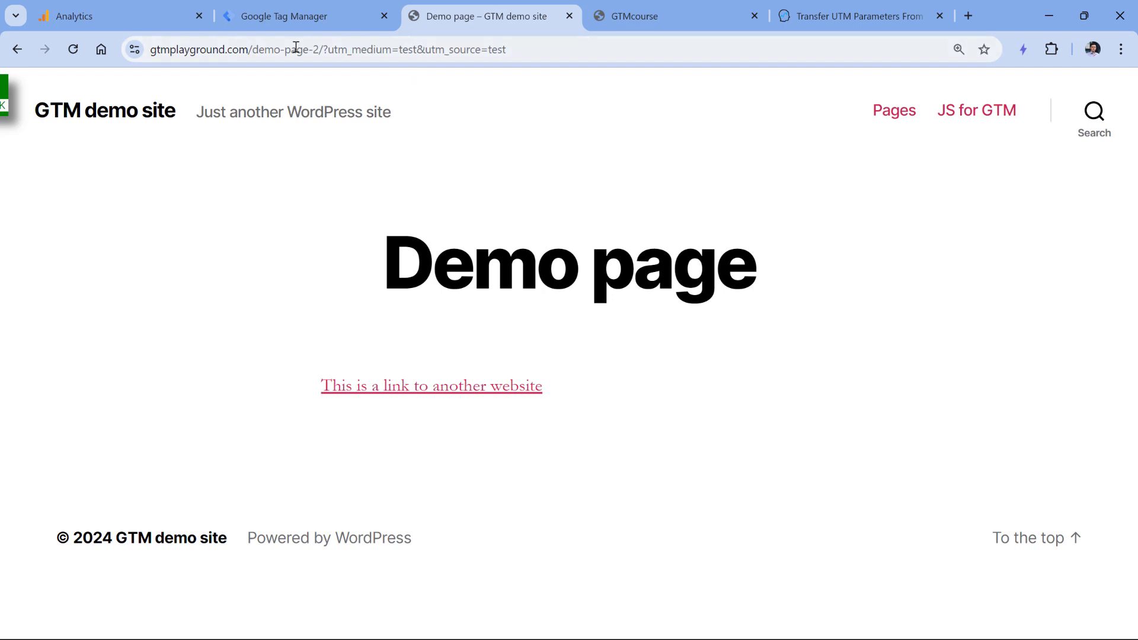
left_click(634, 16)
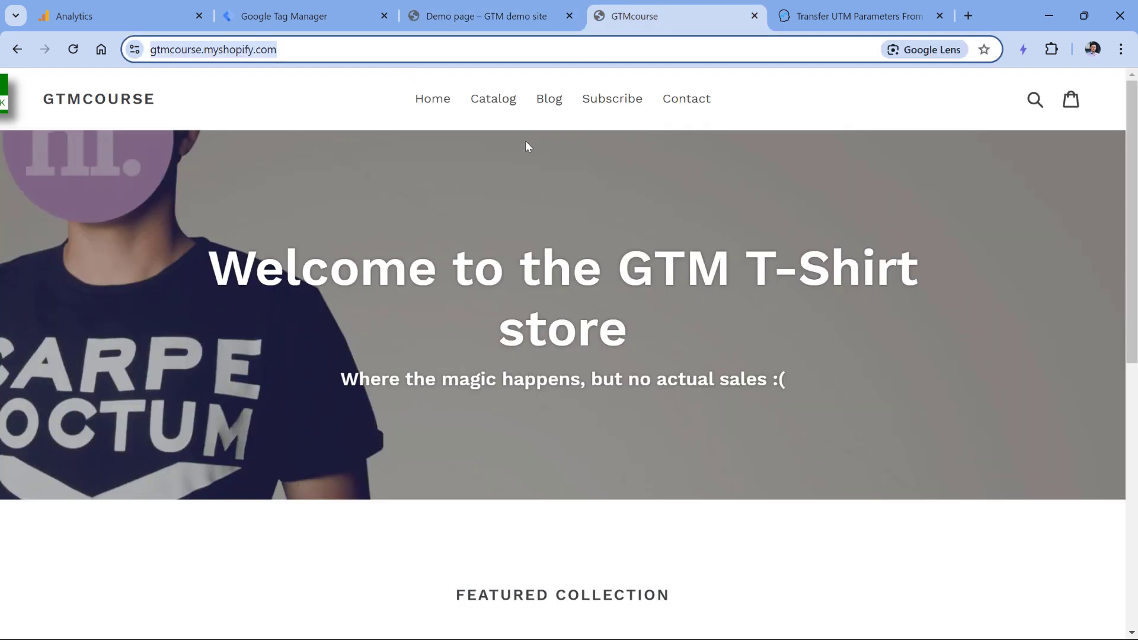
left_click(503, 16)
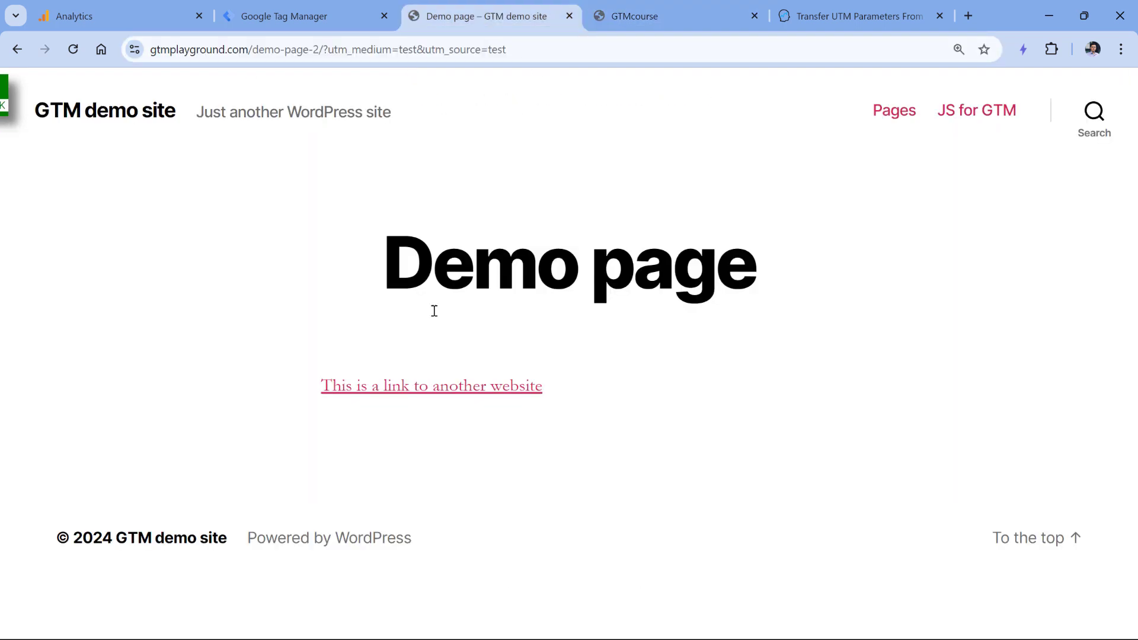
left_click(435, 391)
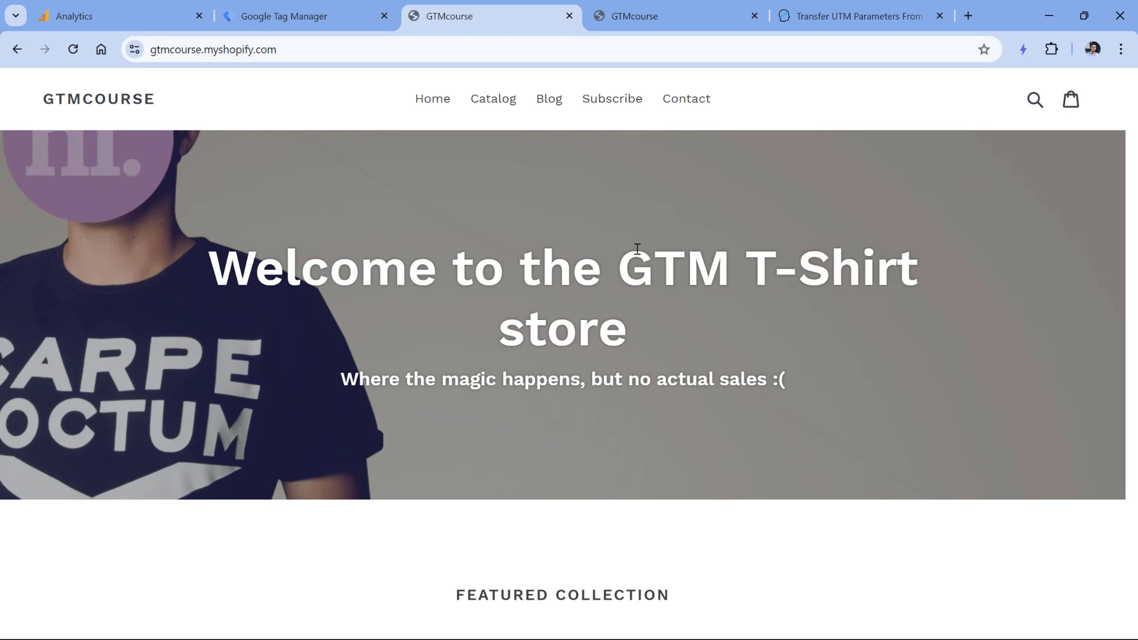
Copy the UTM-transfer script from the Analytics Mania article's code block
left_click(867, 19)
scroll(177, 295, "down", 5)
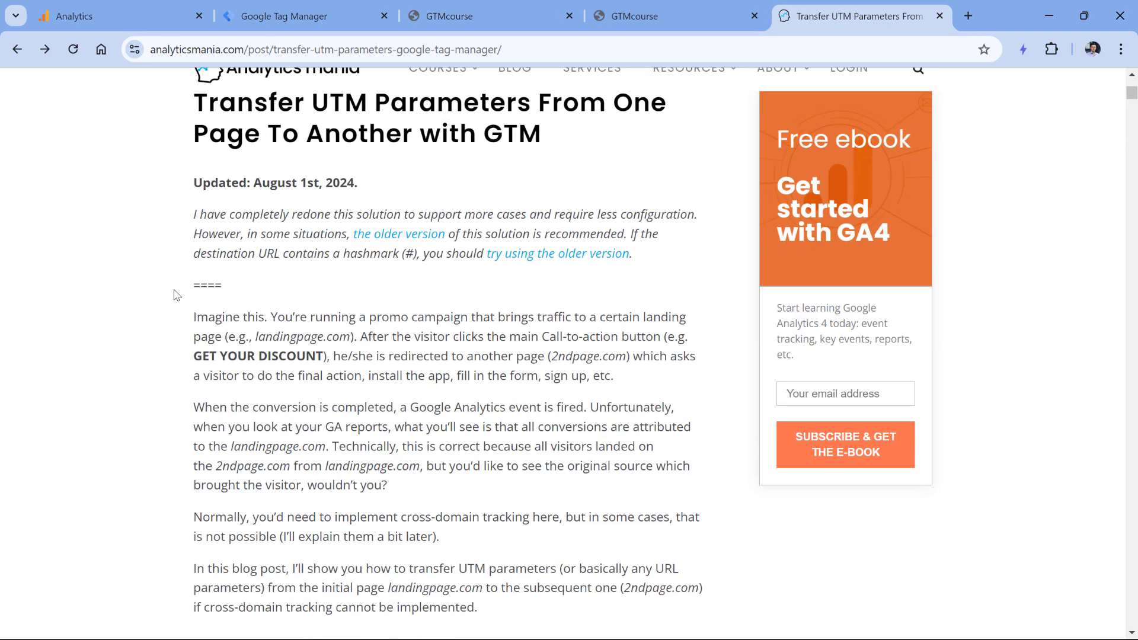
scroll(177, 294, "down", 20)
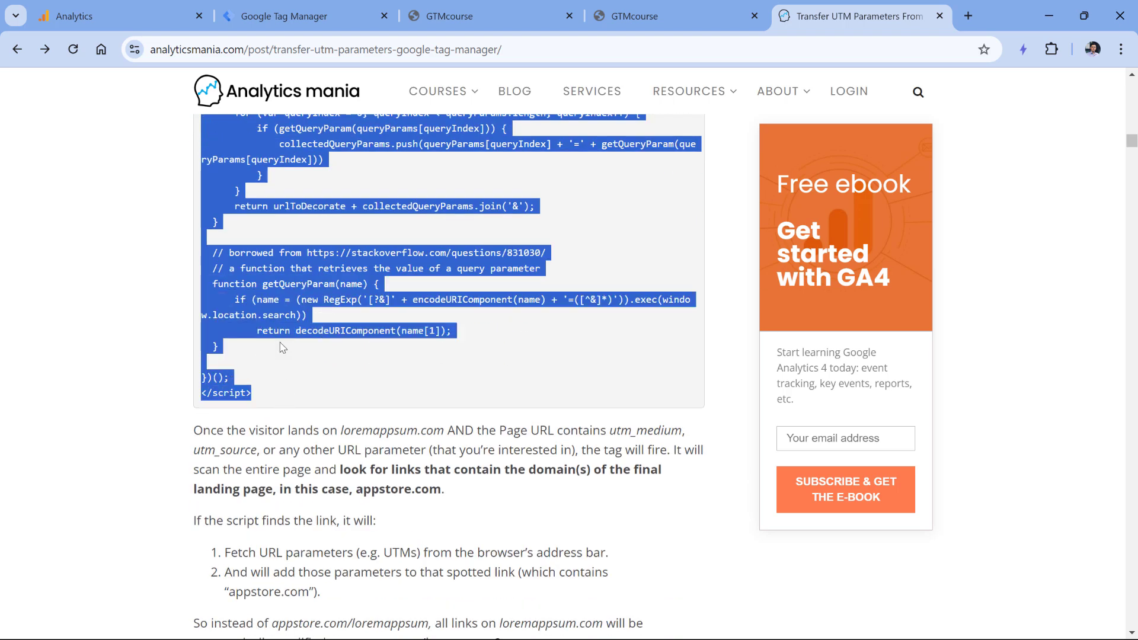
right_click(287, 266)
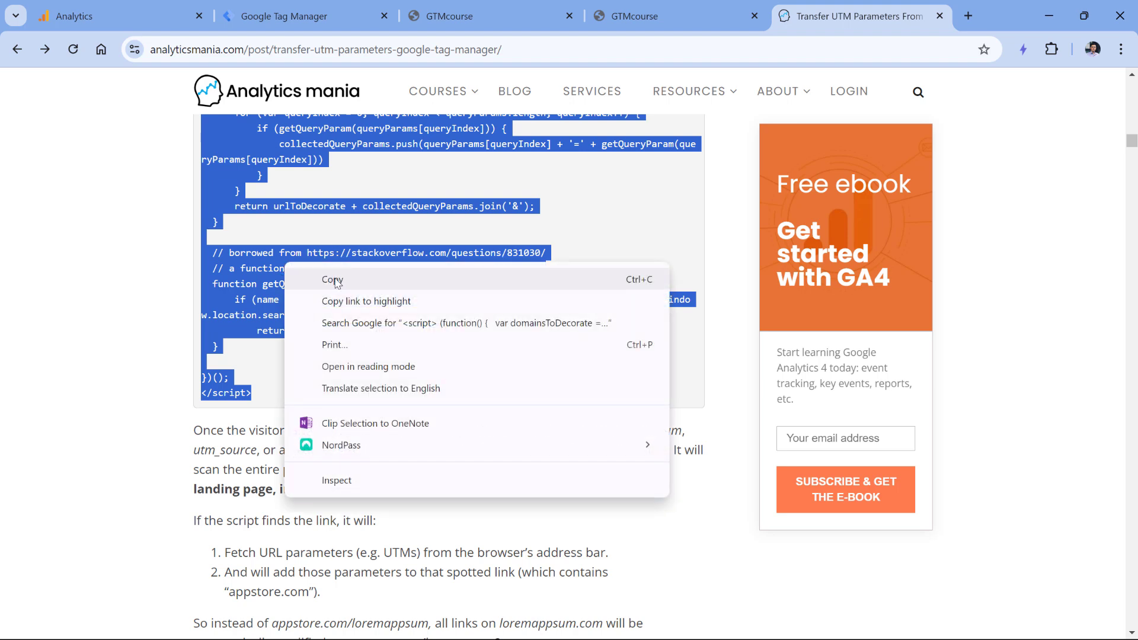
left_click(314, 279)
Create a new Custom HTML tag and paste the copied UTM-transfer script into its HTML box
left_click(316, 17)
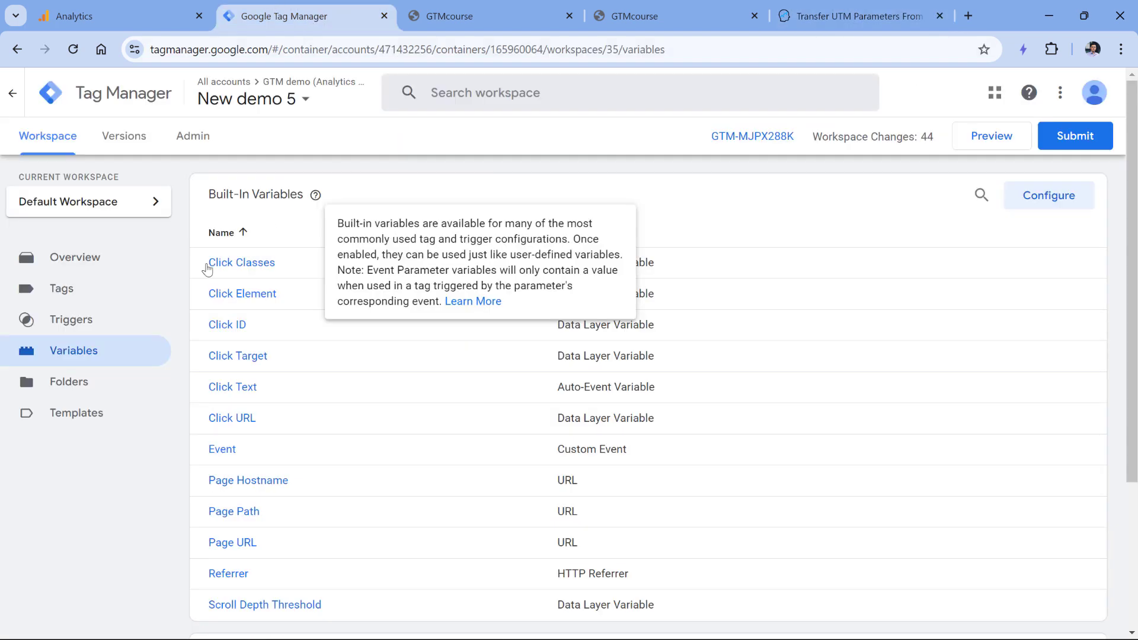
left_click(62, 292)
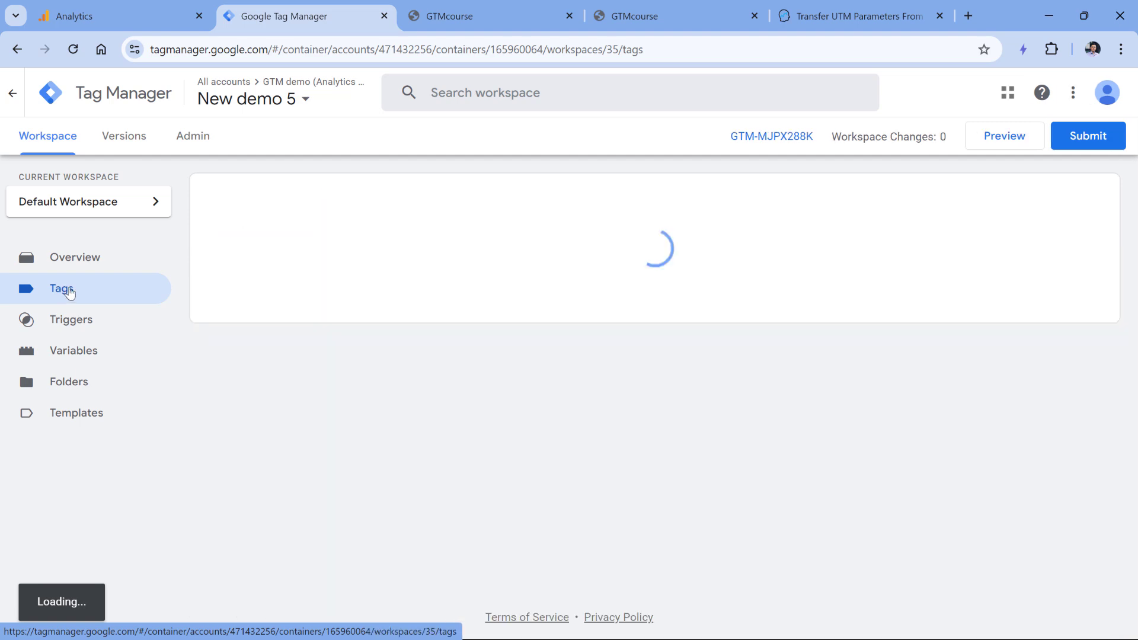
left_click(1080, 205)
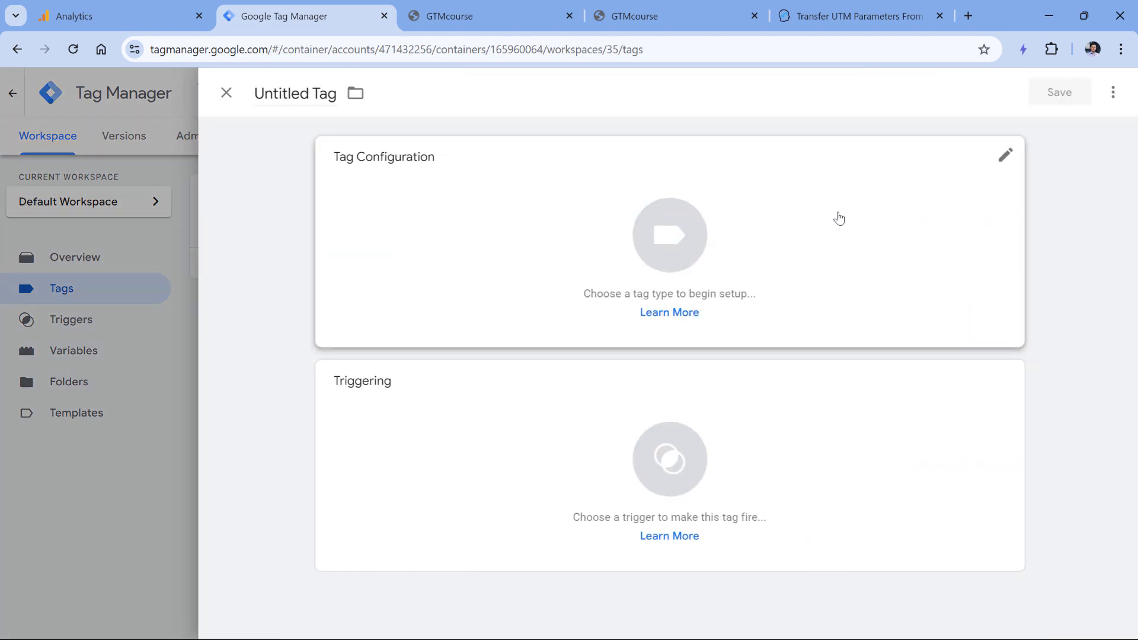
left_click(521, 226)
scroll(840, 344, "down", 2)
scroll(840, 344, "down", 1)
left_click(782, 387)
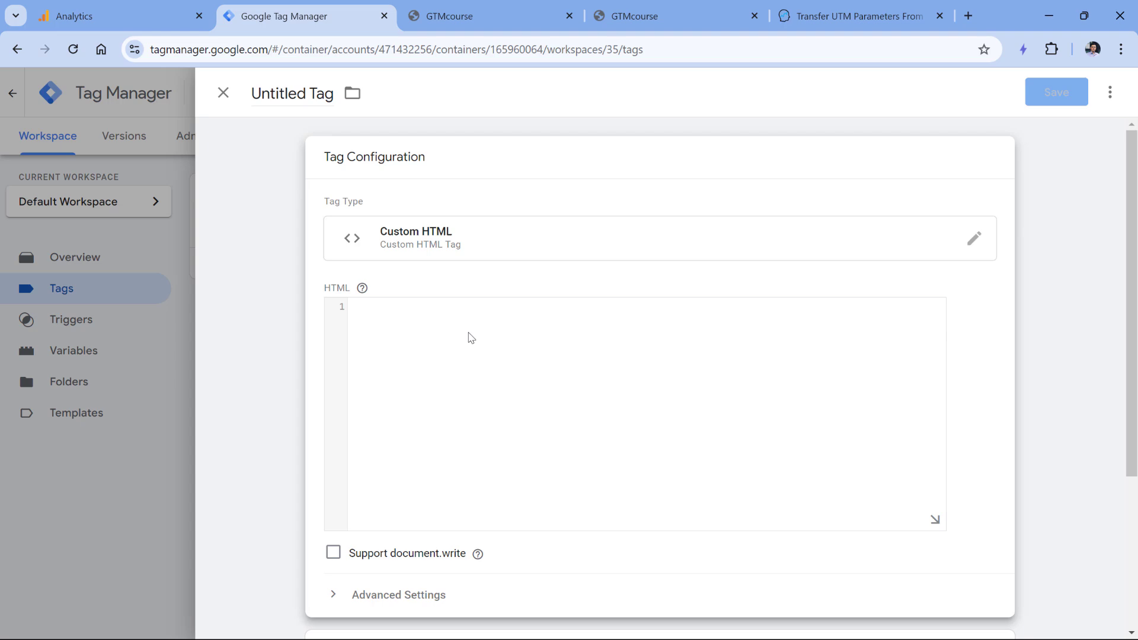
left_click(468, 335)
key("ctrl+v")
scroll(462, 401, "up", 5)
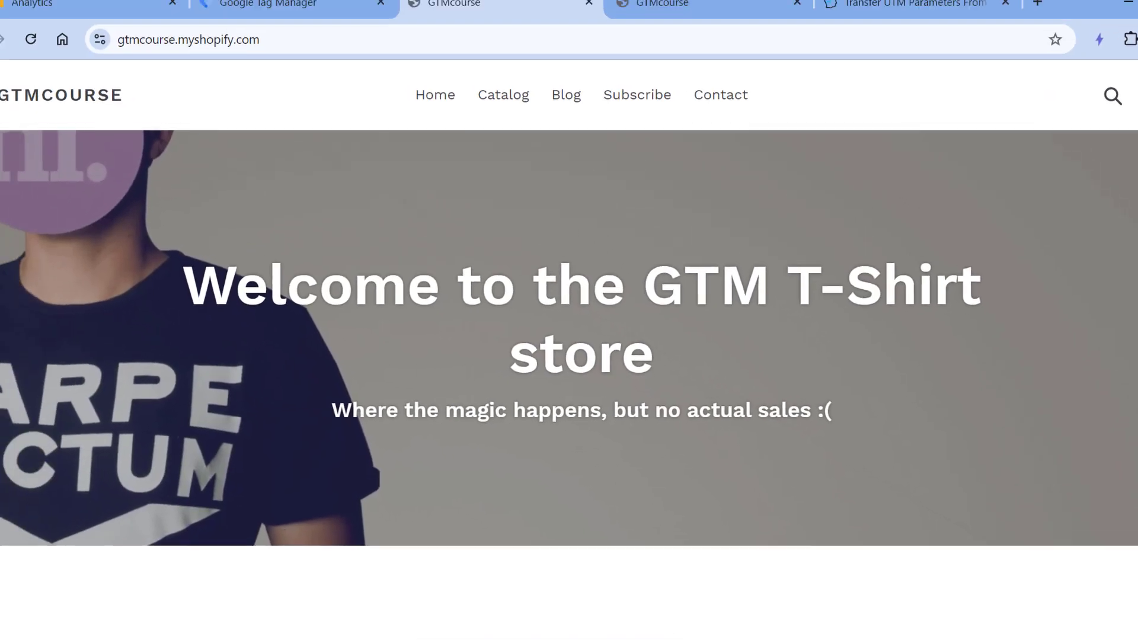
left_click(20, 38)
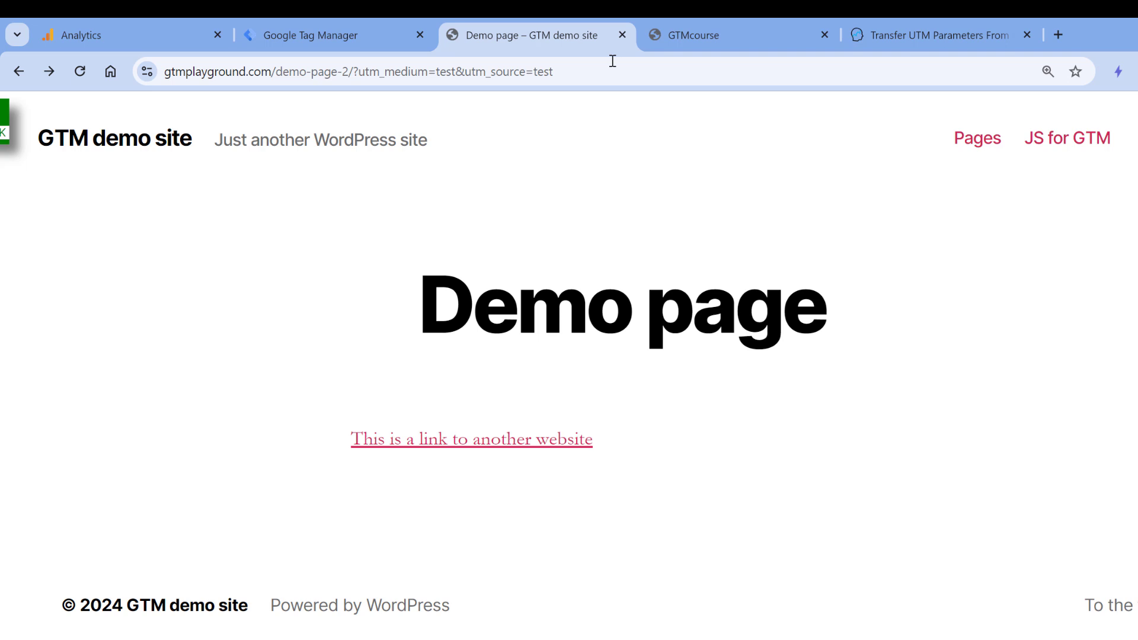
Compare the store and demo page addresses, noting the demo page's UTM query string
key("ctrl+Tab")
left_click(232, 72)
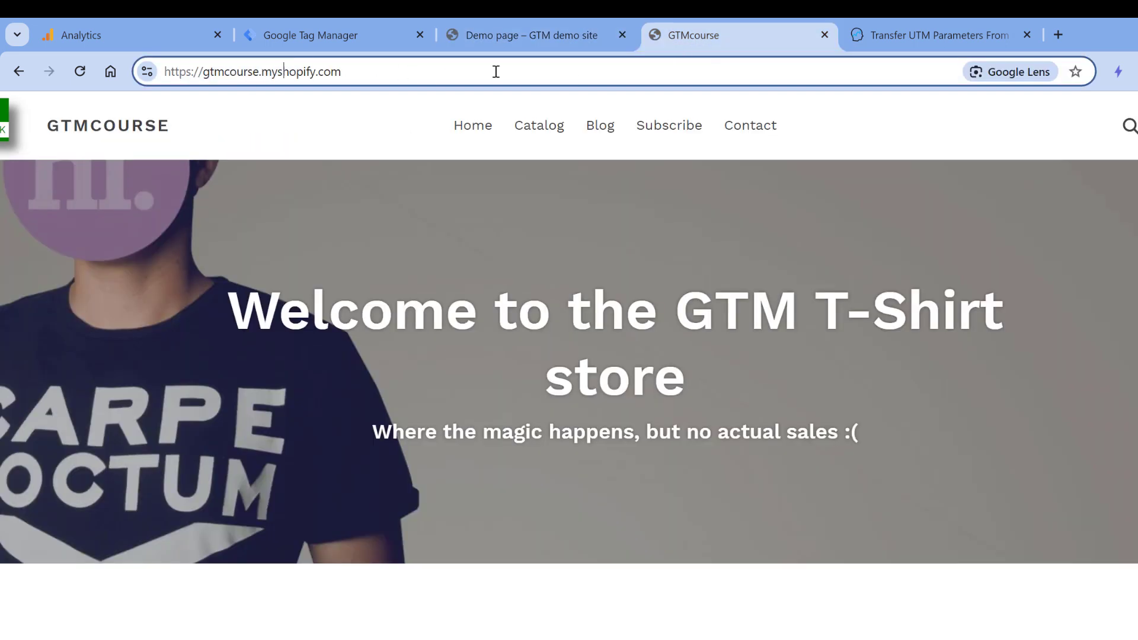
left_click(544, 37)
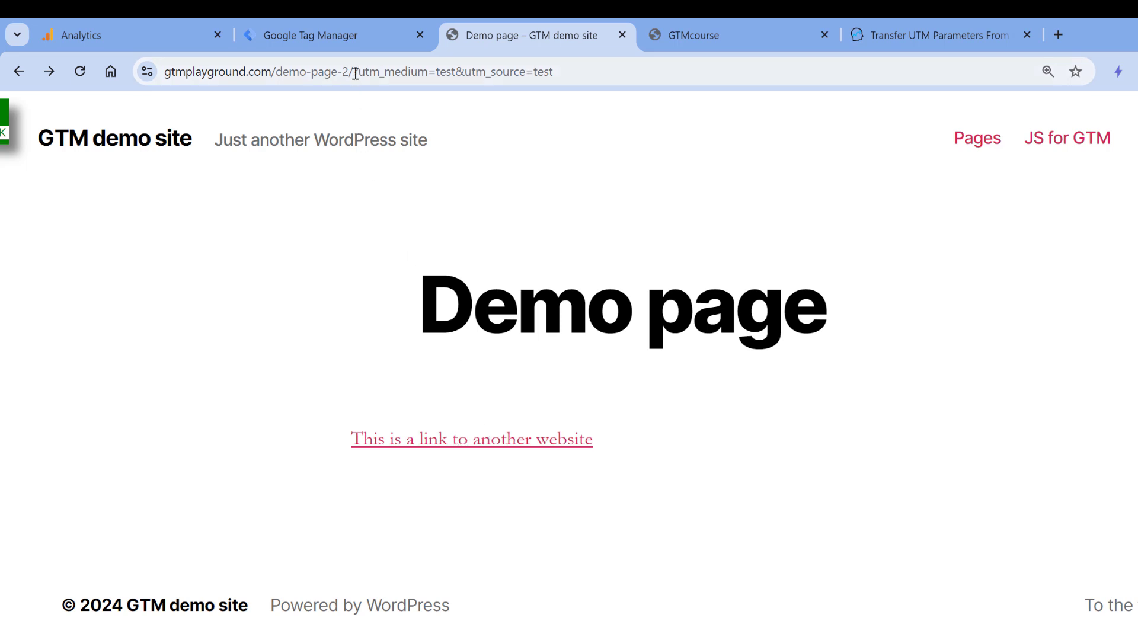
left_click_drag(391, 72, 601, 72)
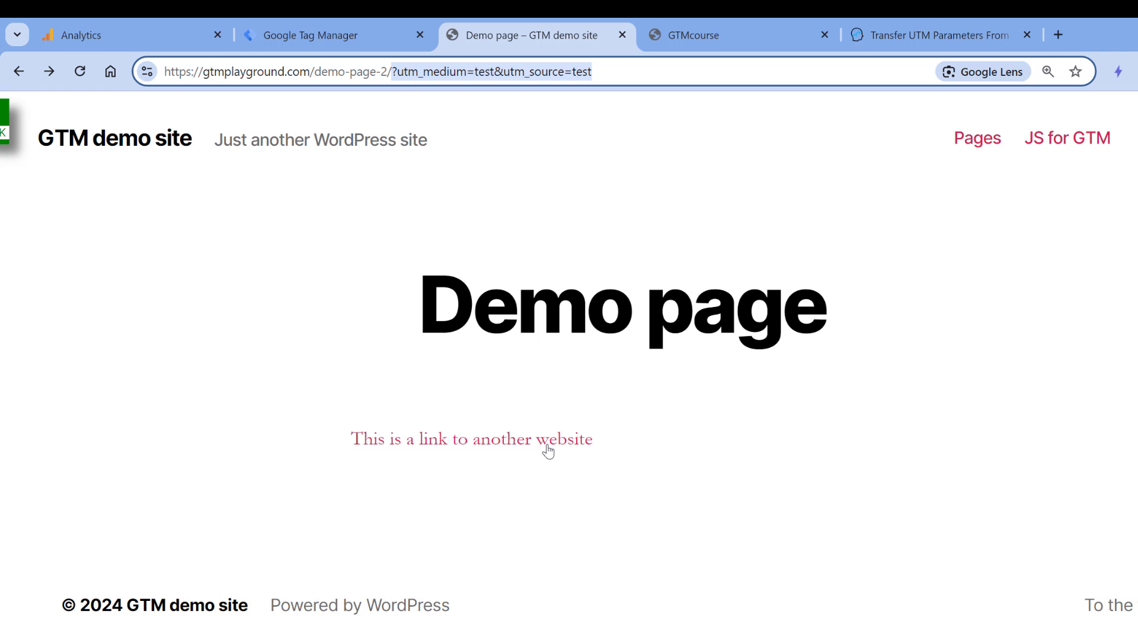
left_click(332, 37)
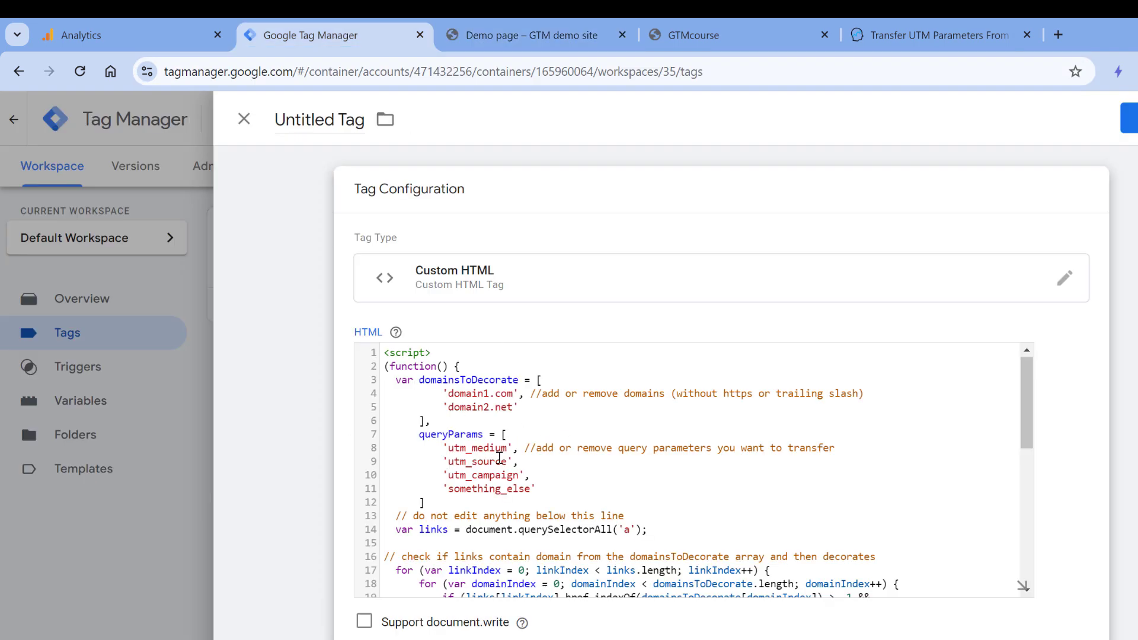
left_click(515, 35)
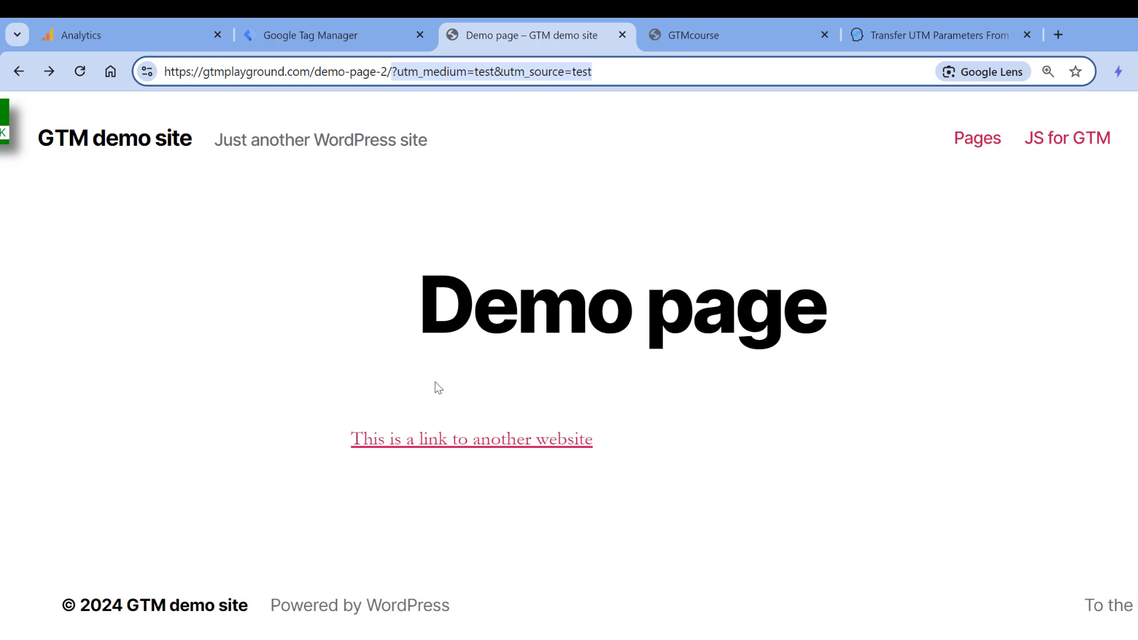
Copy the store's domain gtmcourse.myshopify.com from its address bar
left_click(741, 45)
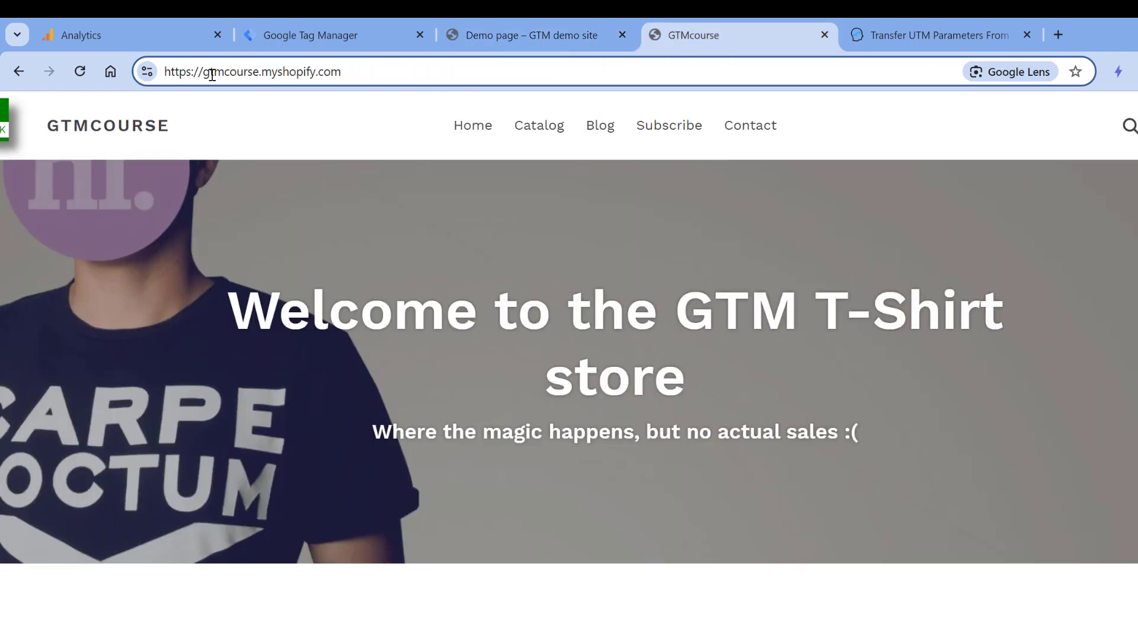
left_click_drag(205, 72, 379, 89)
right_click(239, 69)
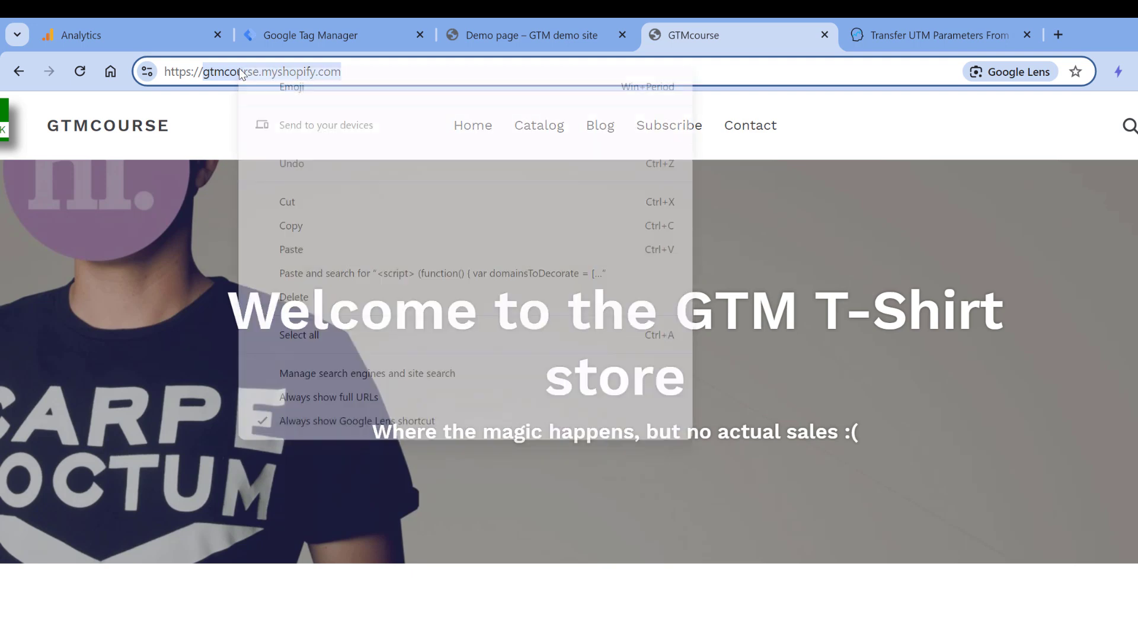
left_click(284, 224)
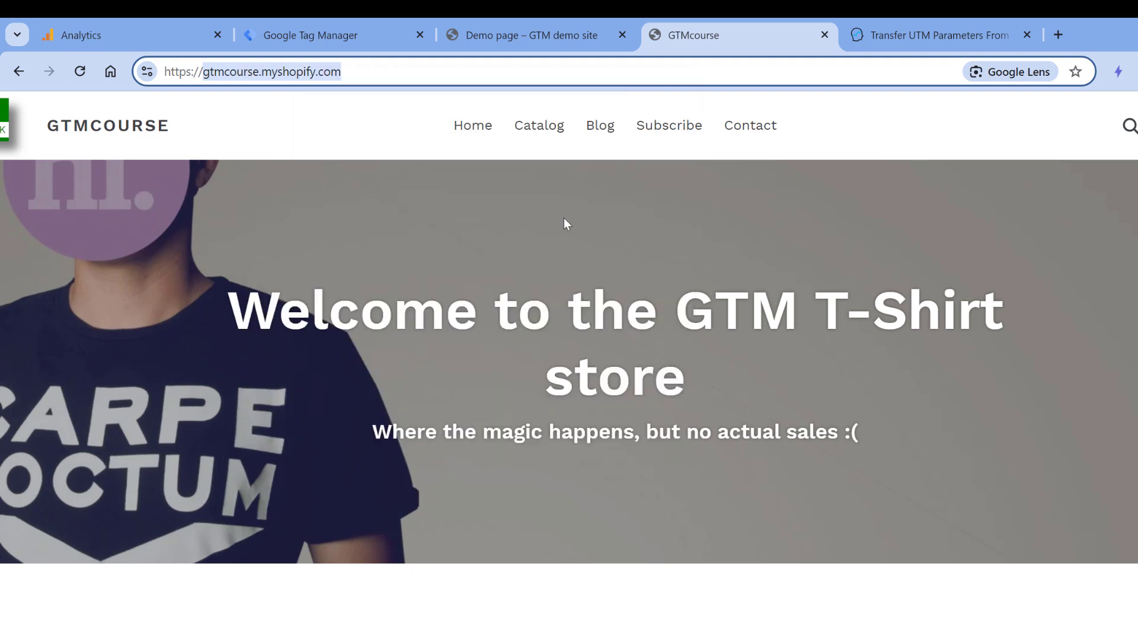
Replace domain1.com with gtmcourse.myshopify.com and delete the domain2.net entry in domainsToDecorate
left_click(344, 38)
left_click_drag(448, 393, 519, 386)
key("ctrl+v")
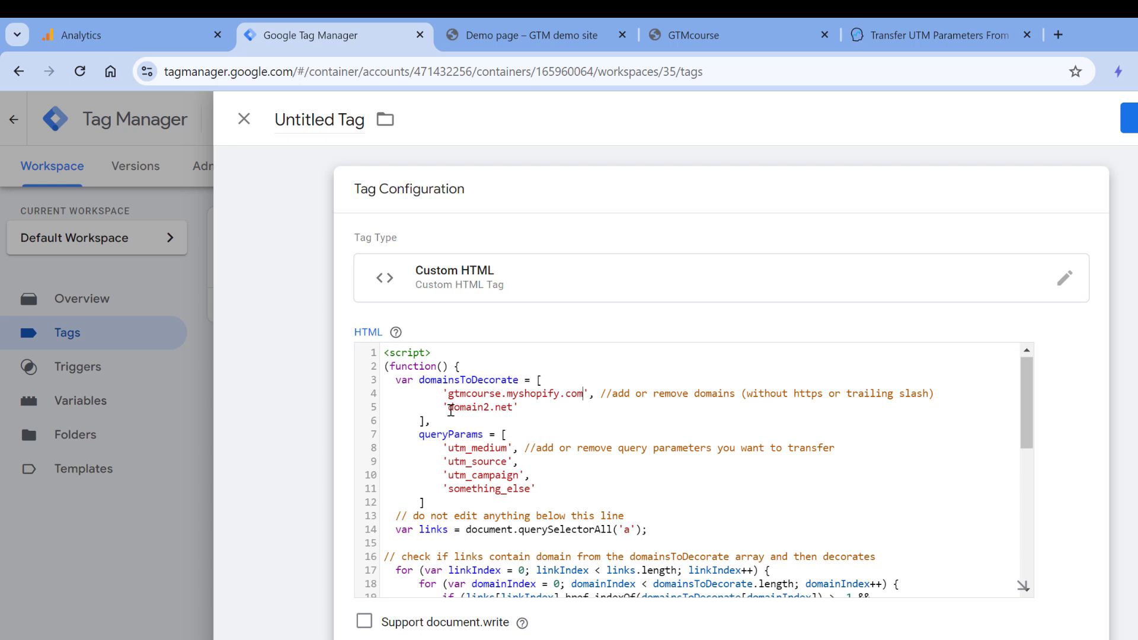
left_click_drag(448, 408, 507, 406)
left_click(529, 408)
key("Return")
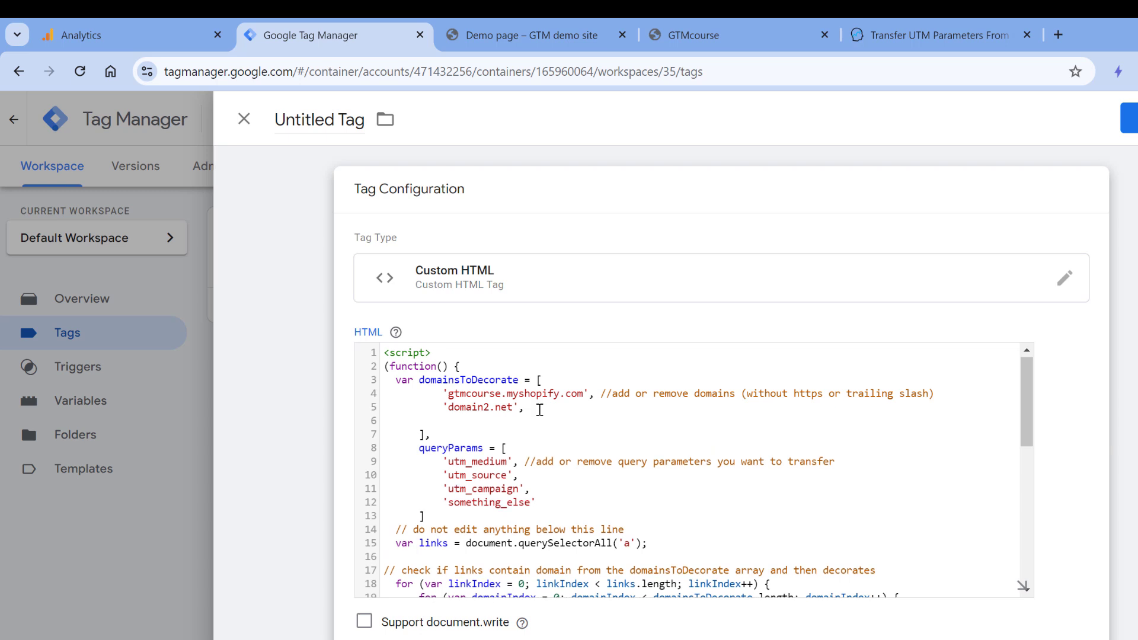
left_click_drag(584, 409, 589, 392)
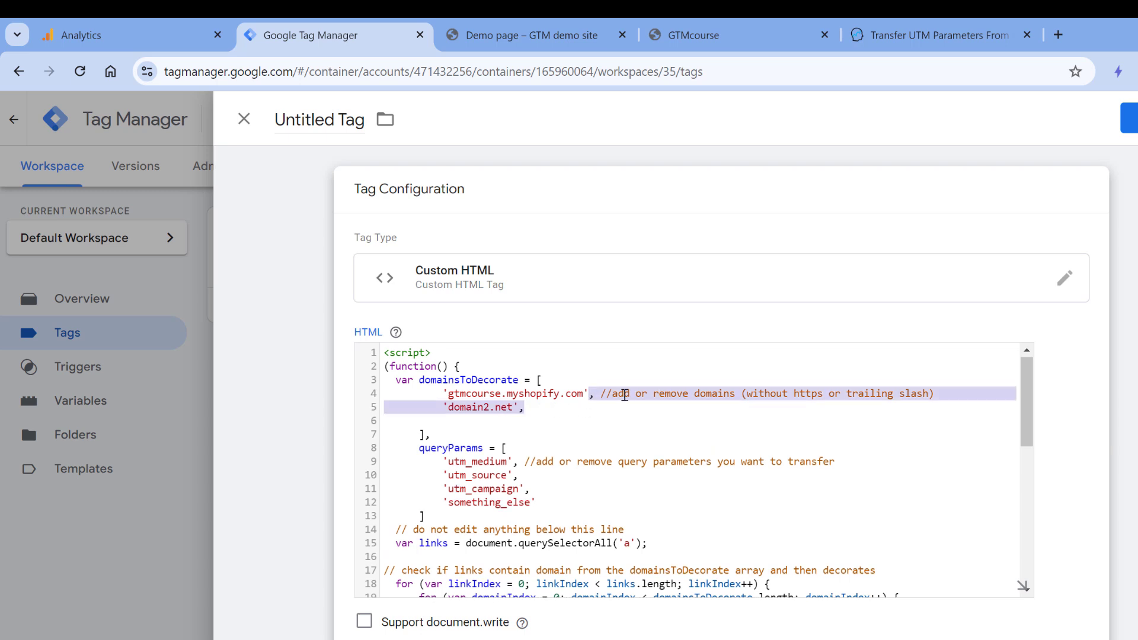
key("BackSpace")
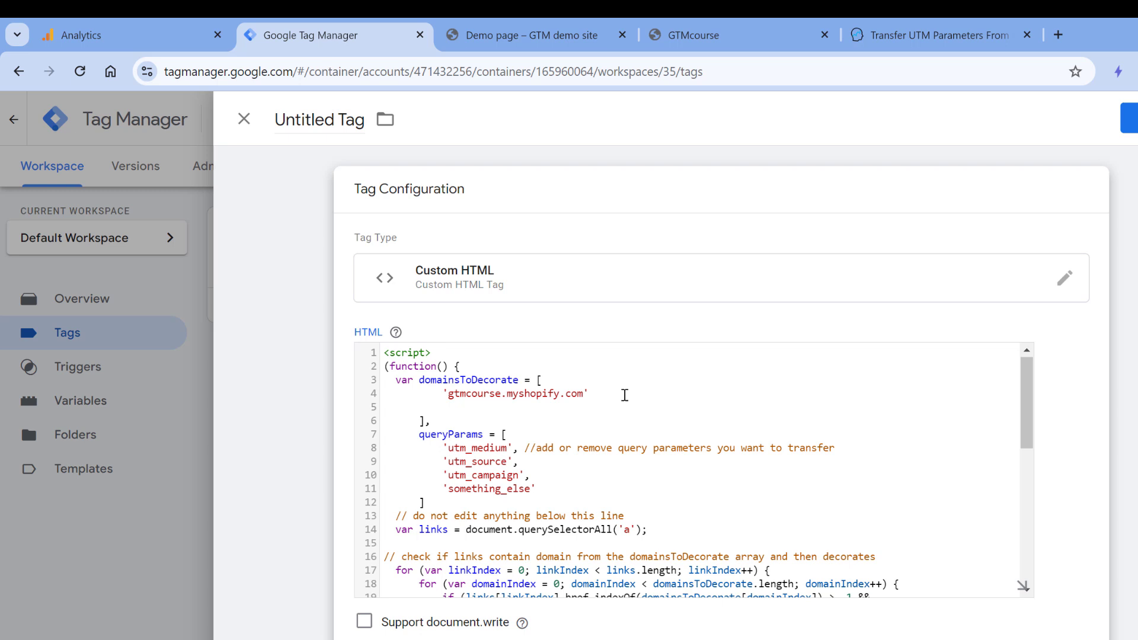
key("Delete")
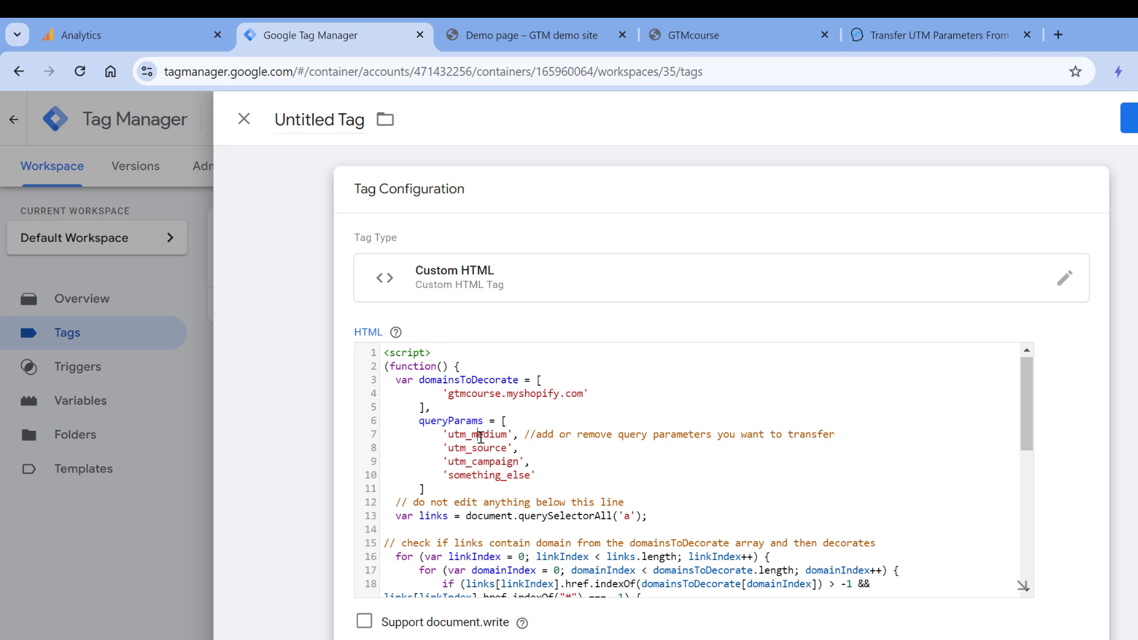
Remove the 'something_else' entry from the queryParams list
double_click(480, 436)
double_click(481, 449)
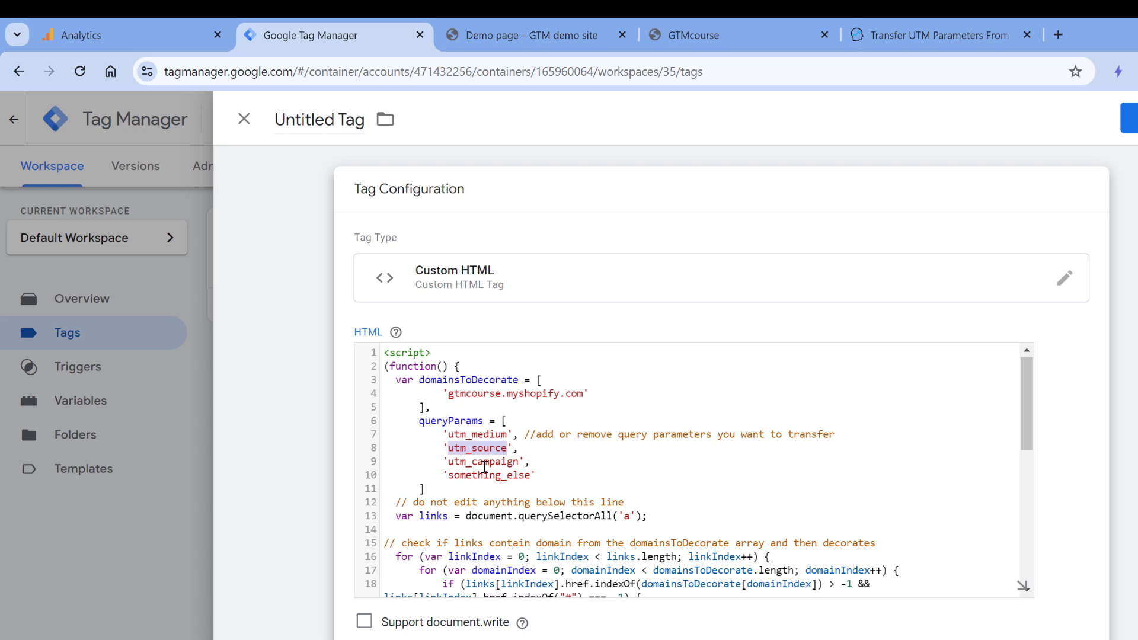
double_click(485, 465)
double_click(495, 475)
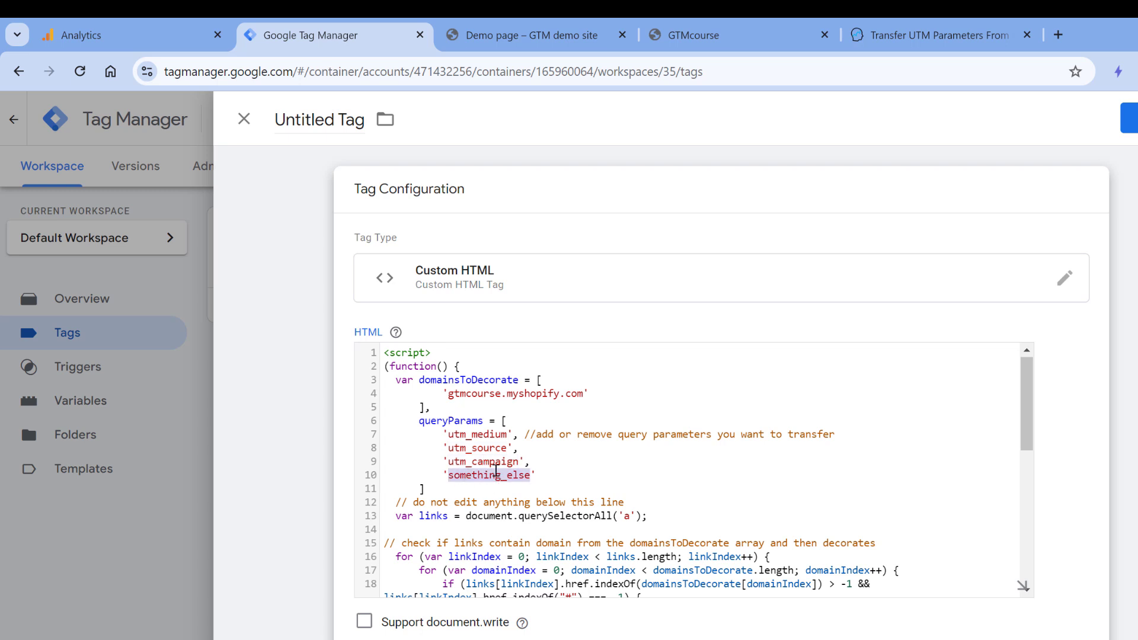
left_click(550, 479)
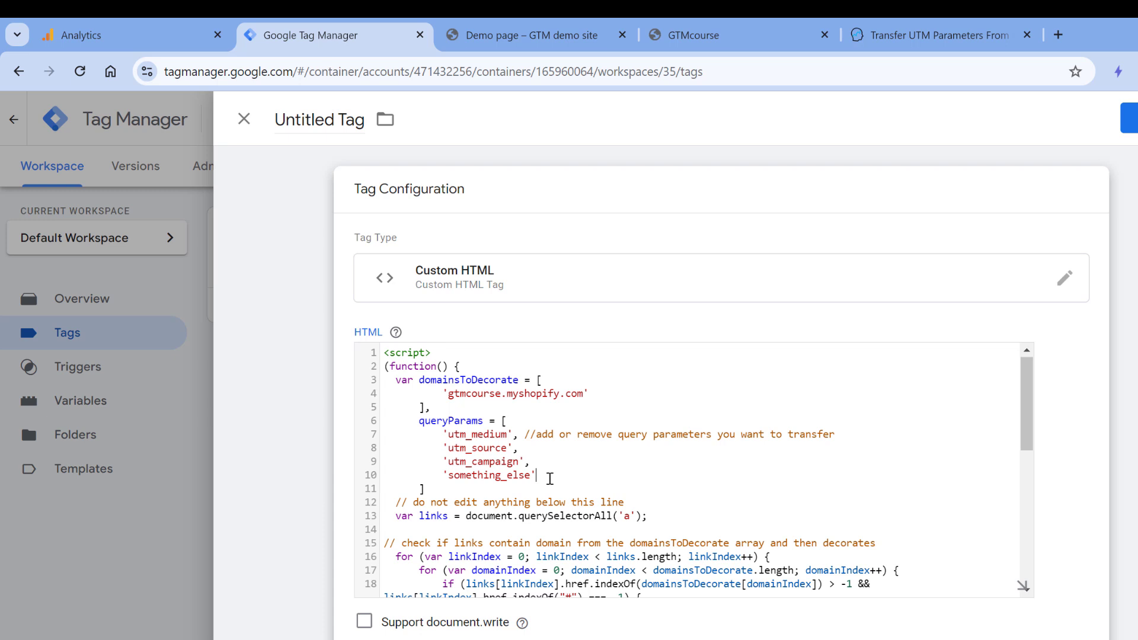
double_click(488, 474)
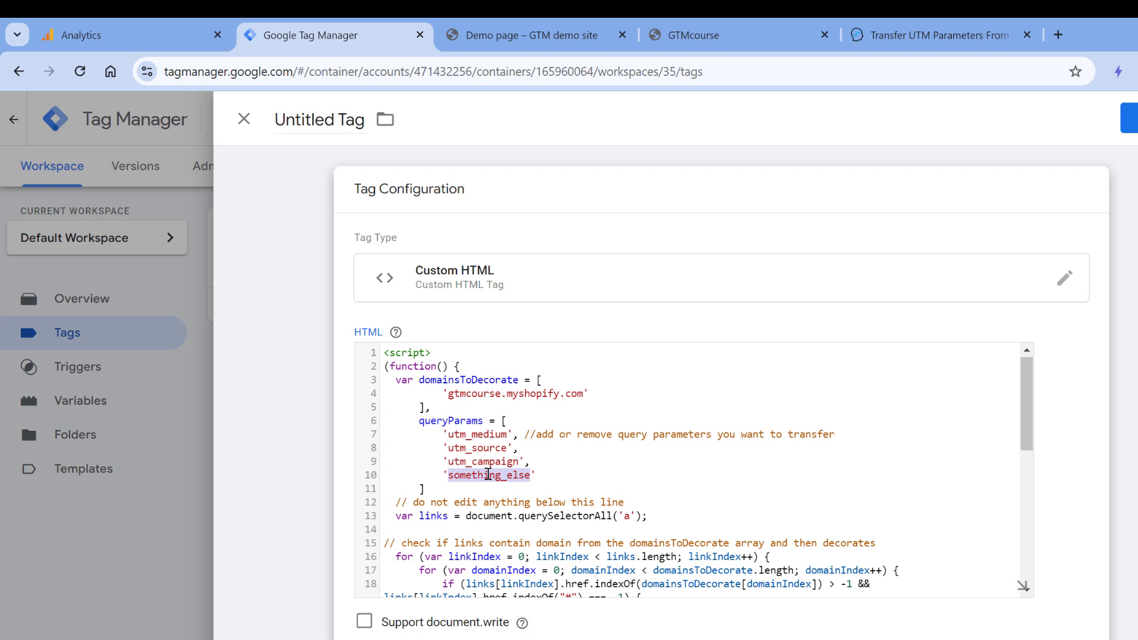
type("someth")
key("BackSpace")
key("BackSpace")
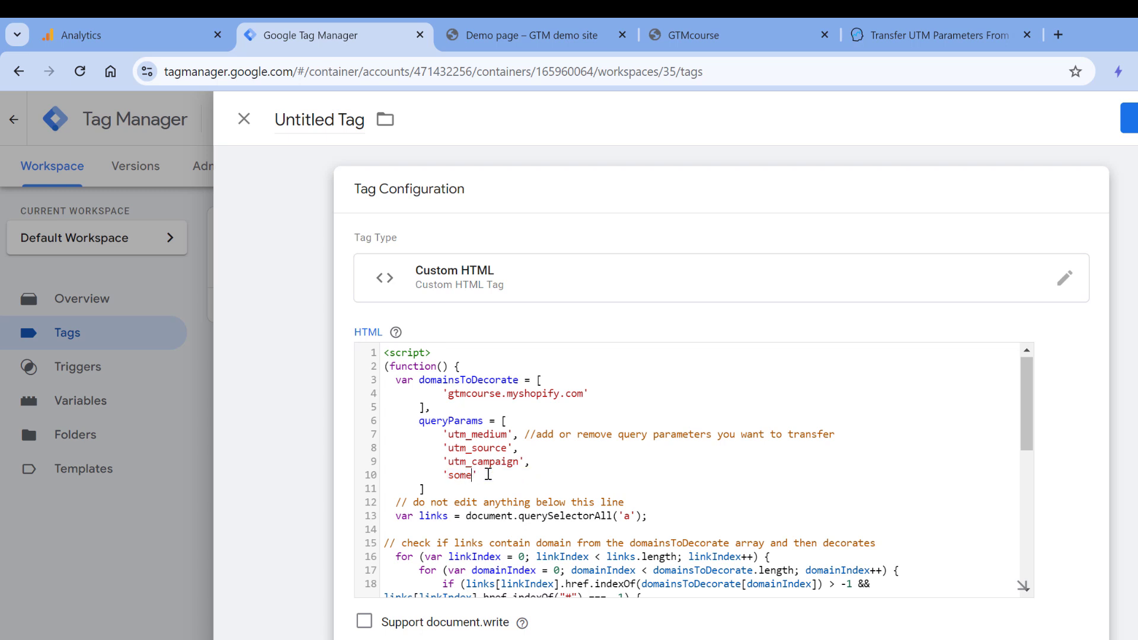
type("_tex")
key("BackSpace")
type("st")
left_click_drag(529, 472, 523, 462)
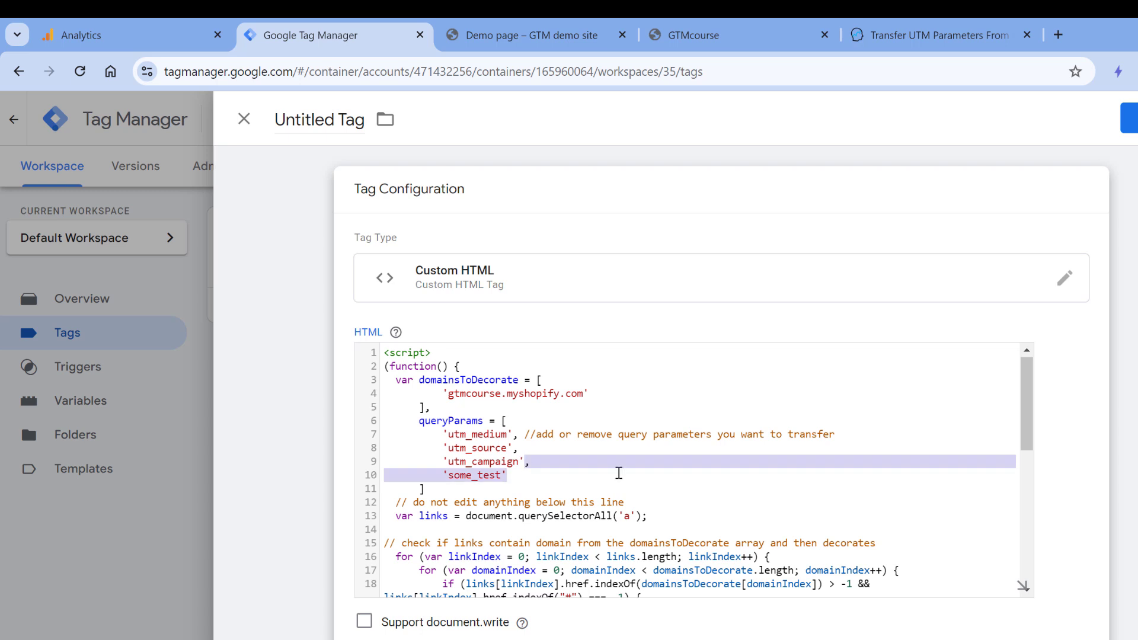
key("BackSpace")
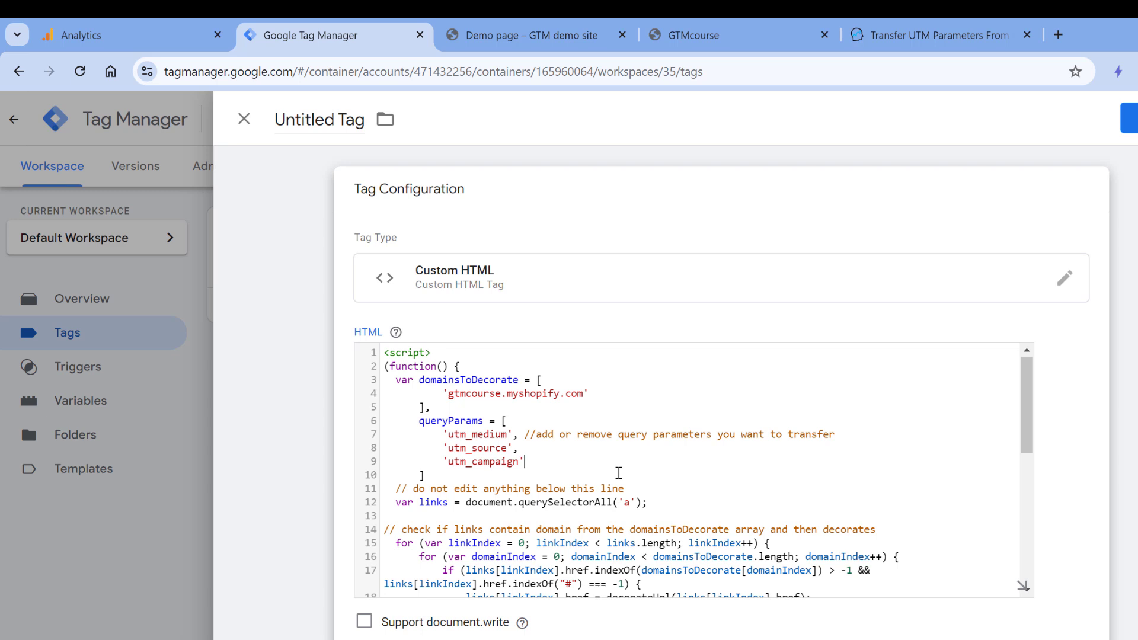
Add 'utm_content' and 'utm_term' to queryParams after utm_campaign
type(",")
key("Return")
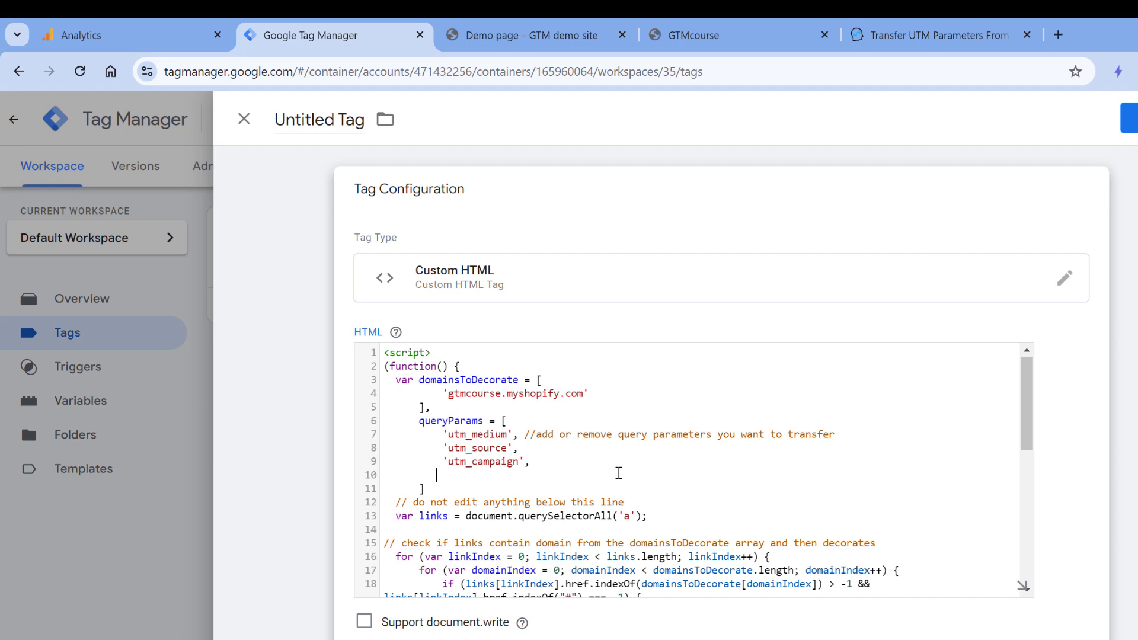
type("'utm_content\"")
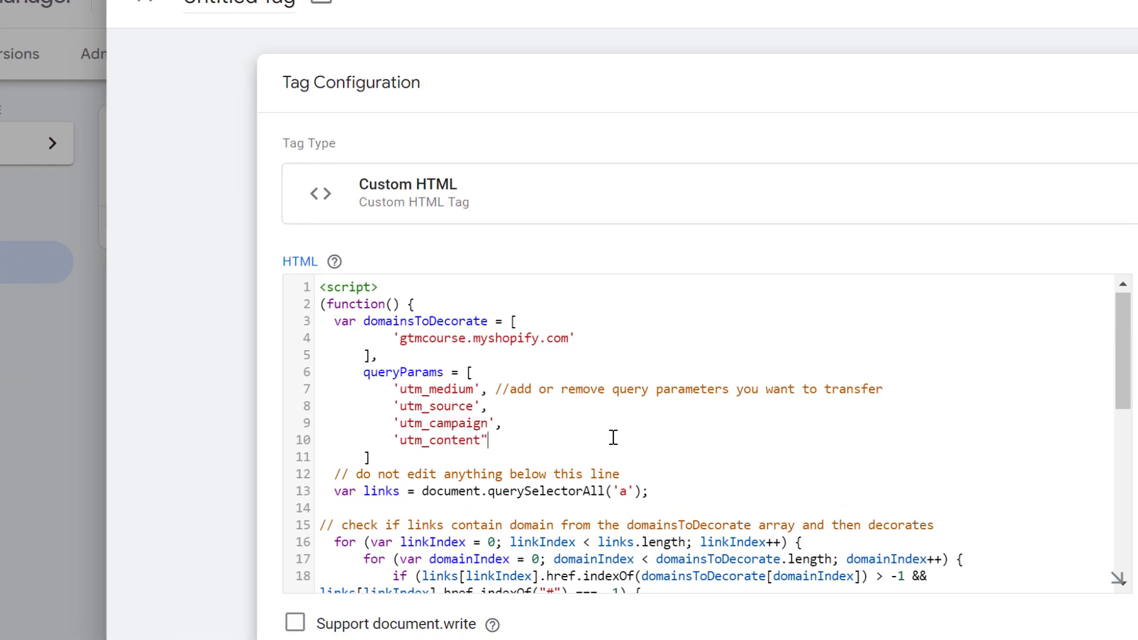
key("BackSpace")
type("',")
key("Return")
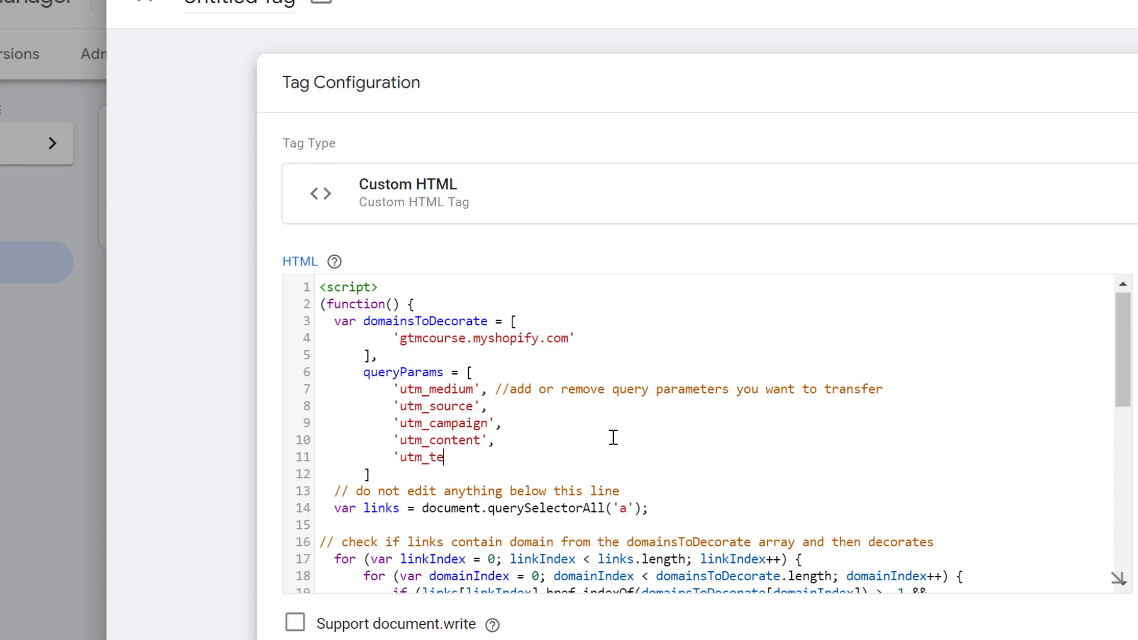
type("rm")
Review the gtmcourse.myshopify.com domain and the utm_medium, utm_source, utm_content, utm_term parameters
left_click_drag(399, 337, 568, 338)
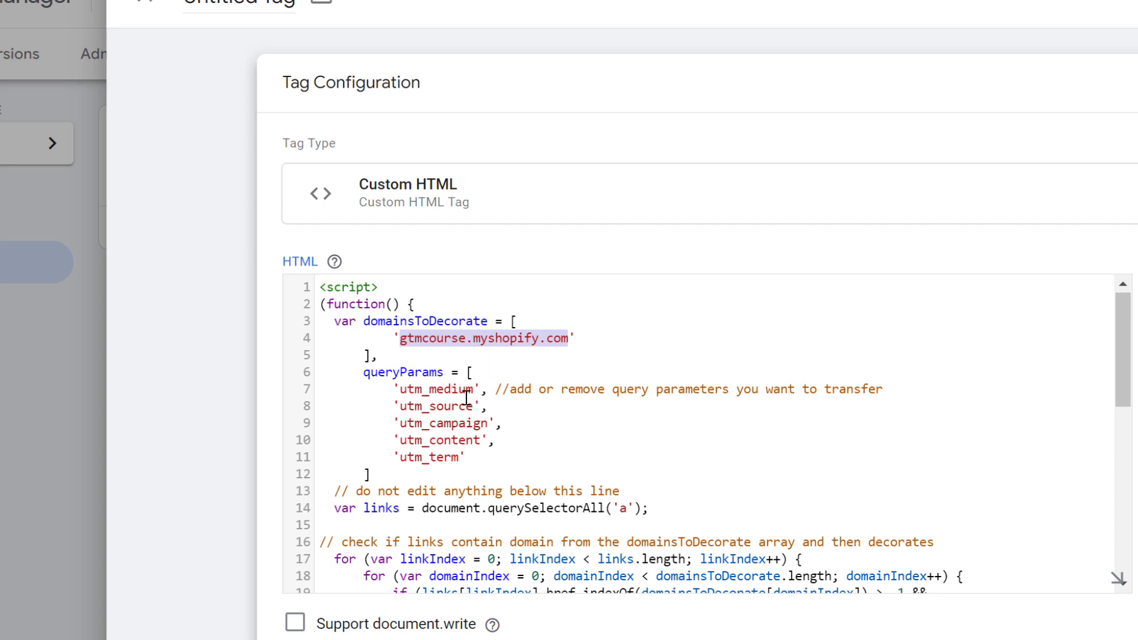
double_click(434, 389)
double_click(441, 408)
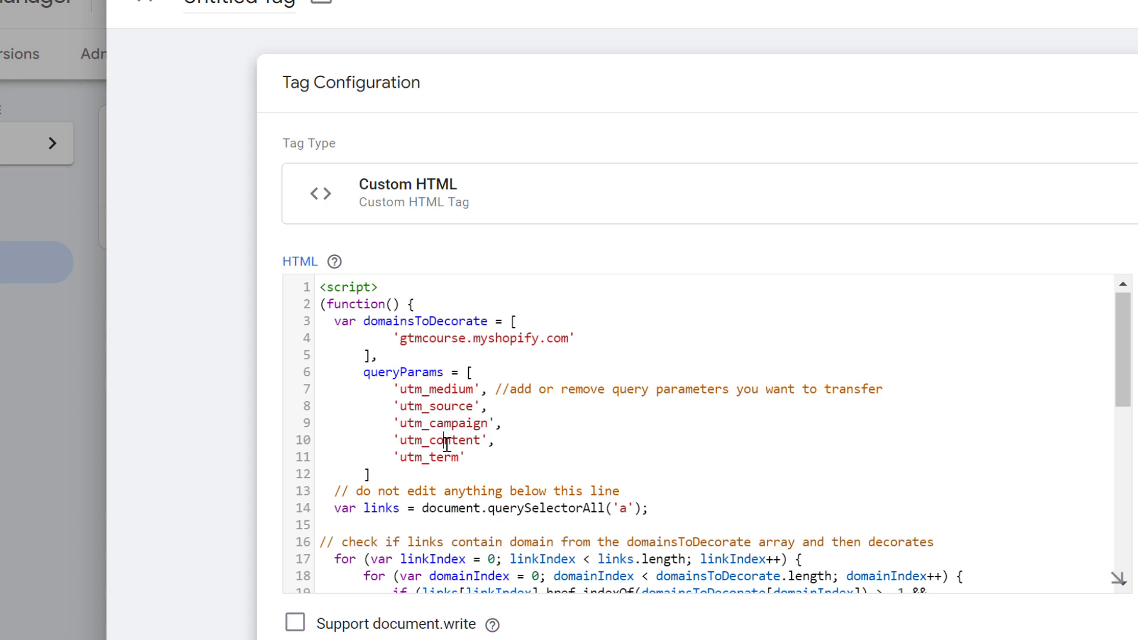
double_click(445, 440)
double_click(441, 457)
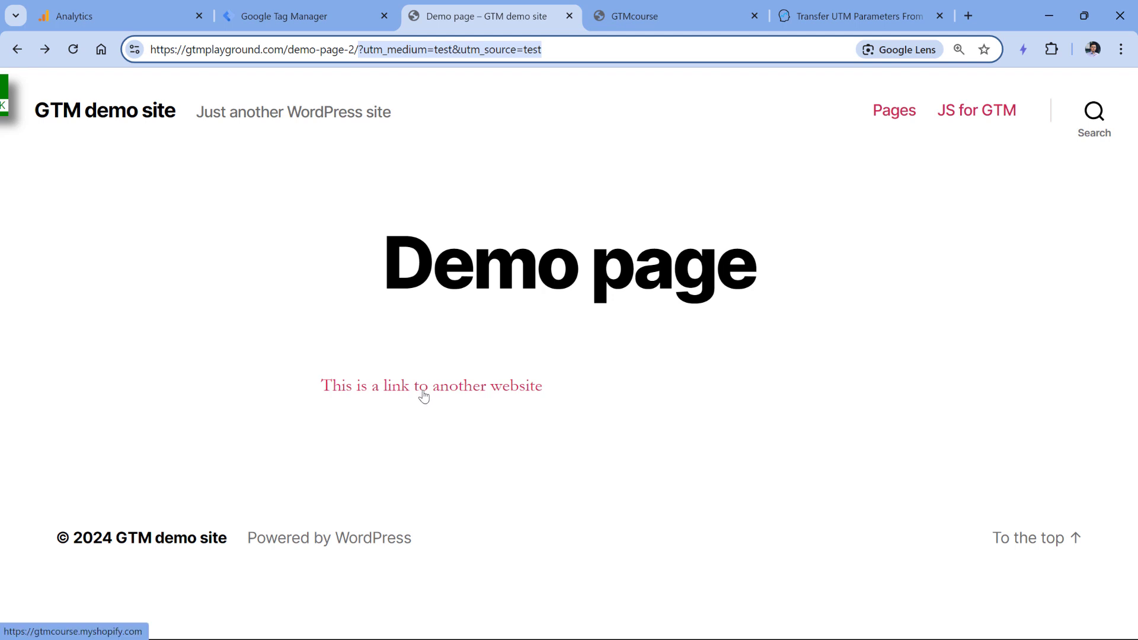
Review the script's utm_medium, utm_source, utm_campaign and utm_content entries, then scroll to Triggering
key("ctrl+shift+Tab")
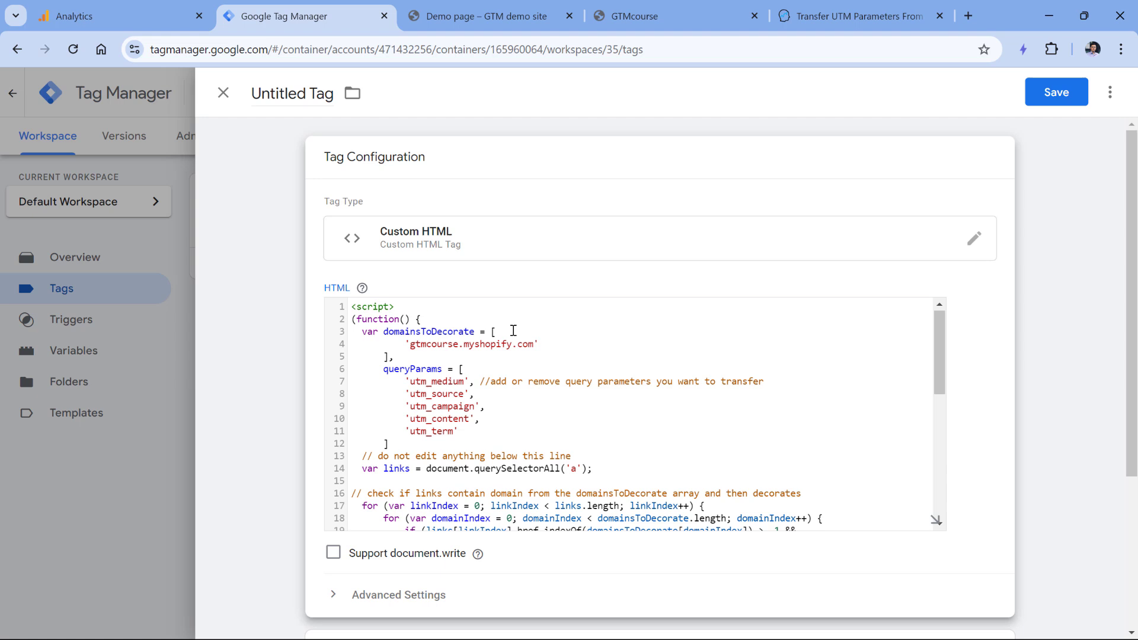
scroll(514, 327, "down", 1)
scroll(511, 341, "up", 1)
double_click(425, 382)
double_click(433, 394)
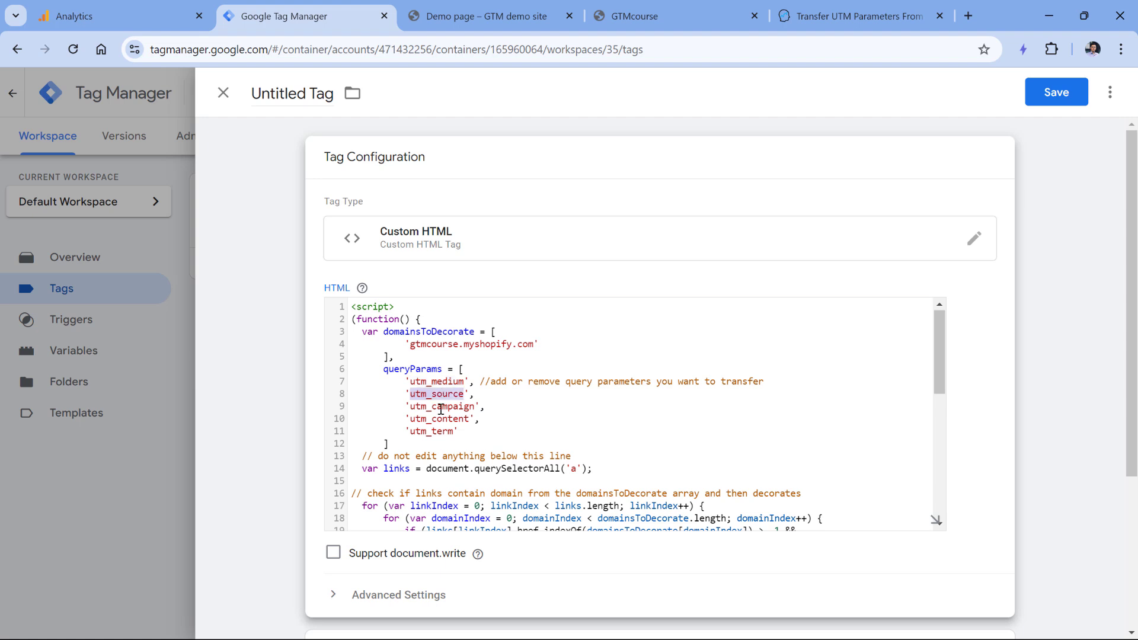
double_click(442, 407)
double_click(443, 419)
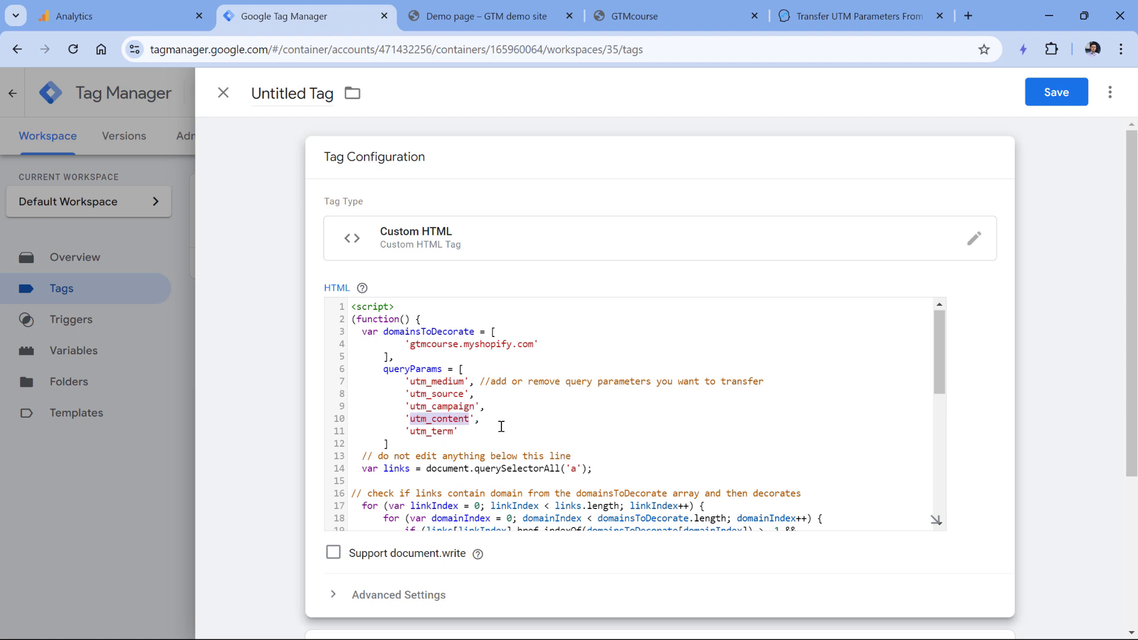
scroll(501, 426, "down", 1)
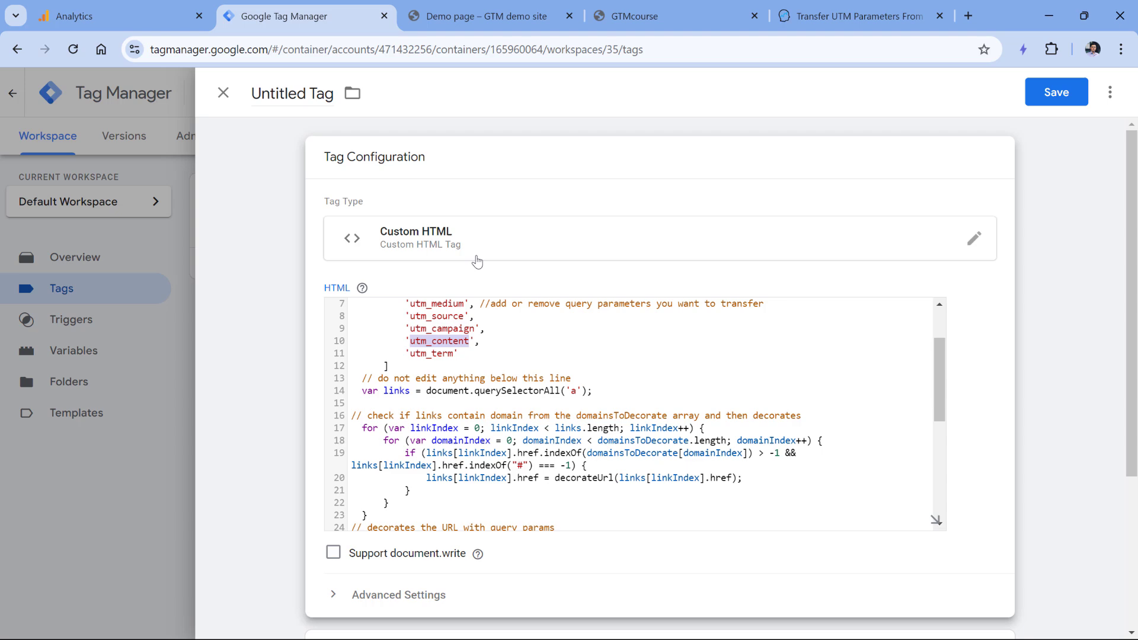
scroll(492, 366, "up", 1)
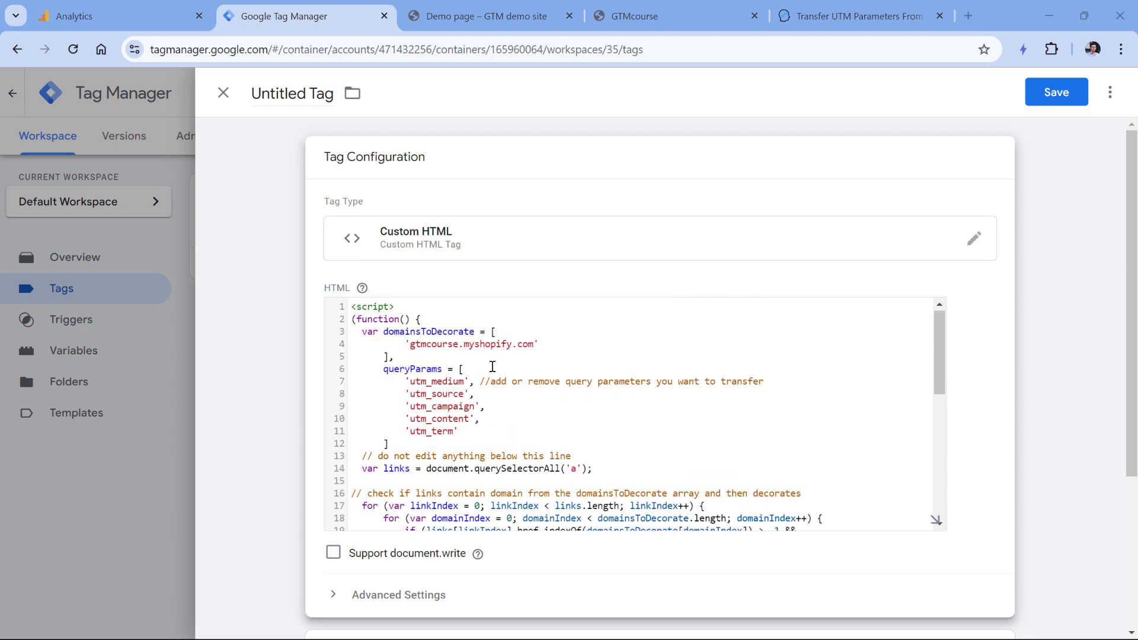
scroll(501, 375, "down", 5)
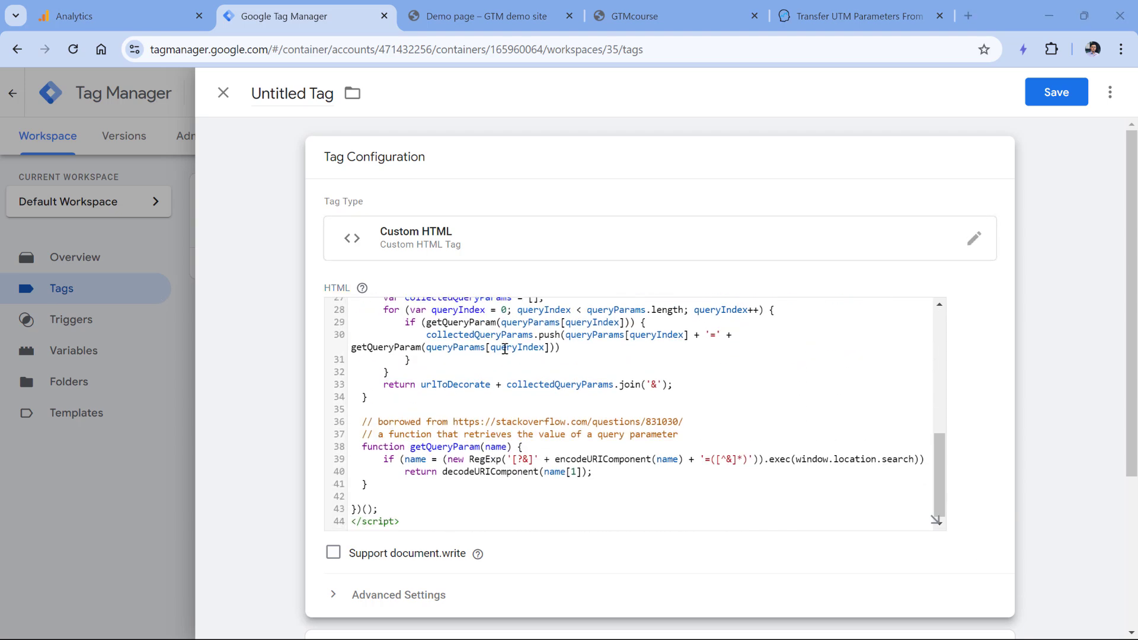
scroll(474, 422, "down", 3)
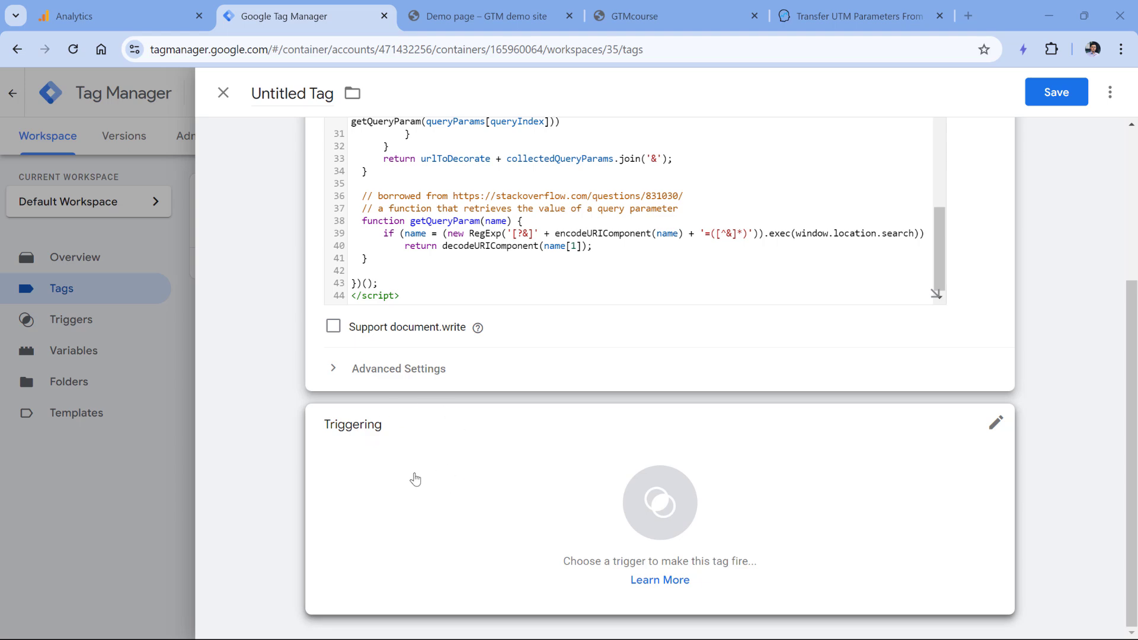
Add a new trigger of type Page View – DOM Ready for the tag
left_click(451, 472)
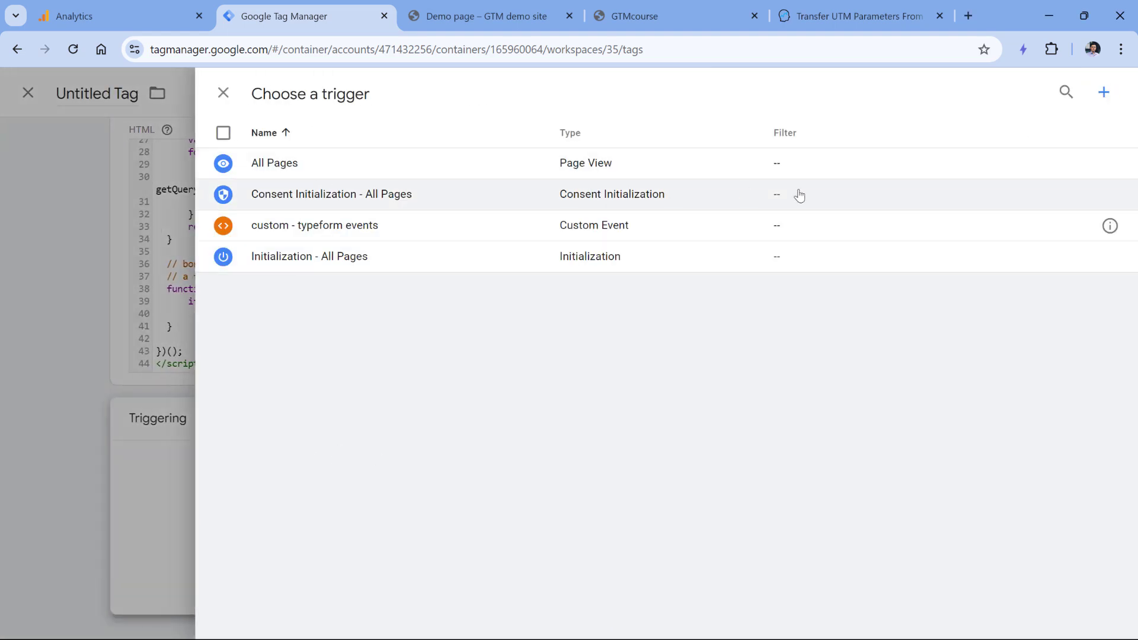
left_click(1104, 98)
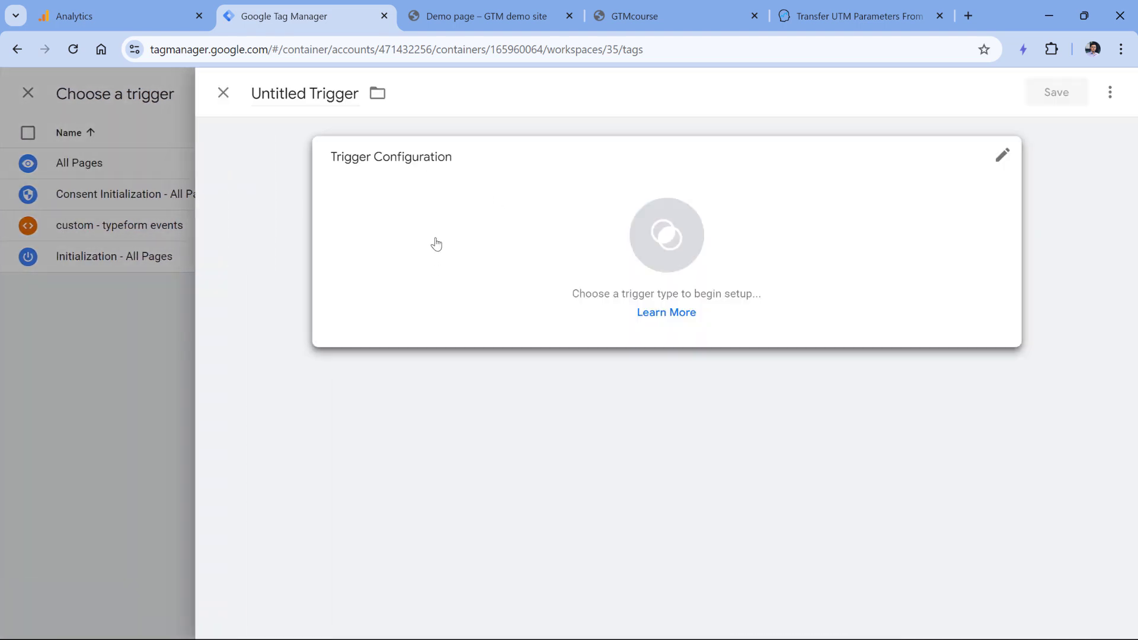
left_click(375, 242)
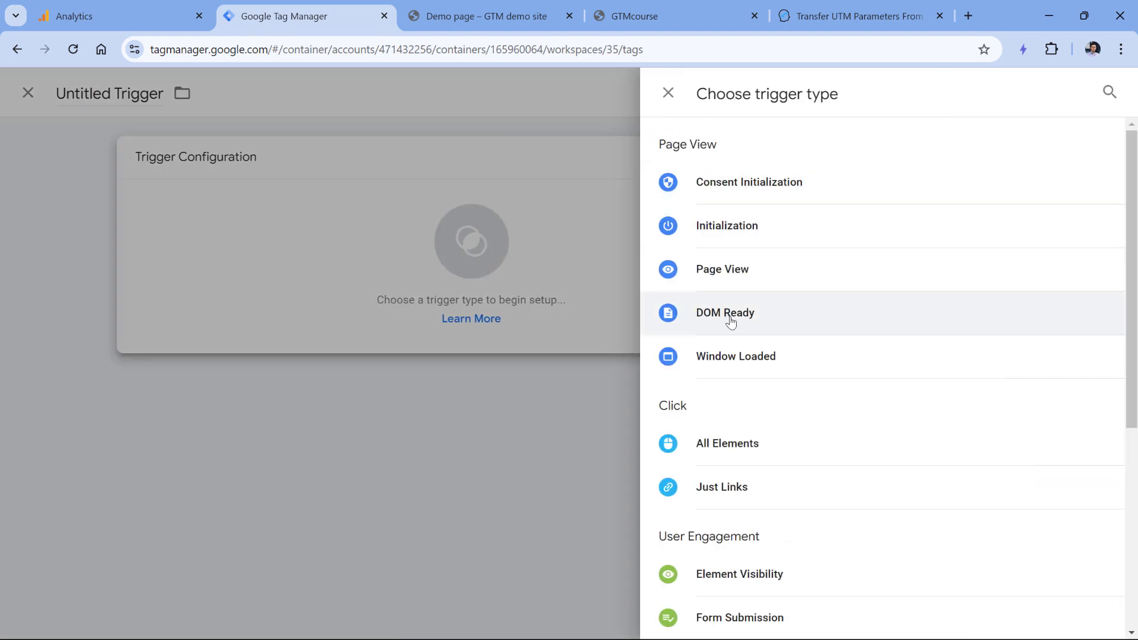
left_click(736, 322)
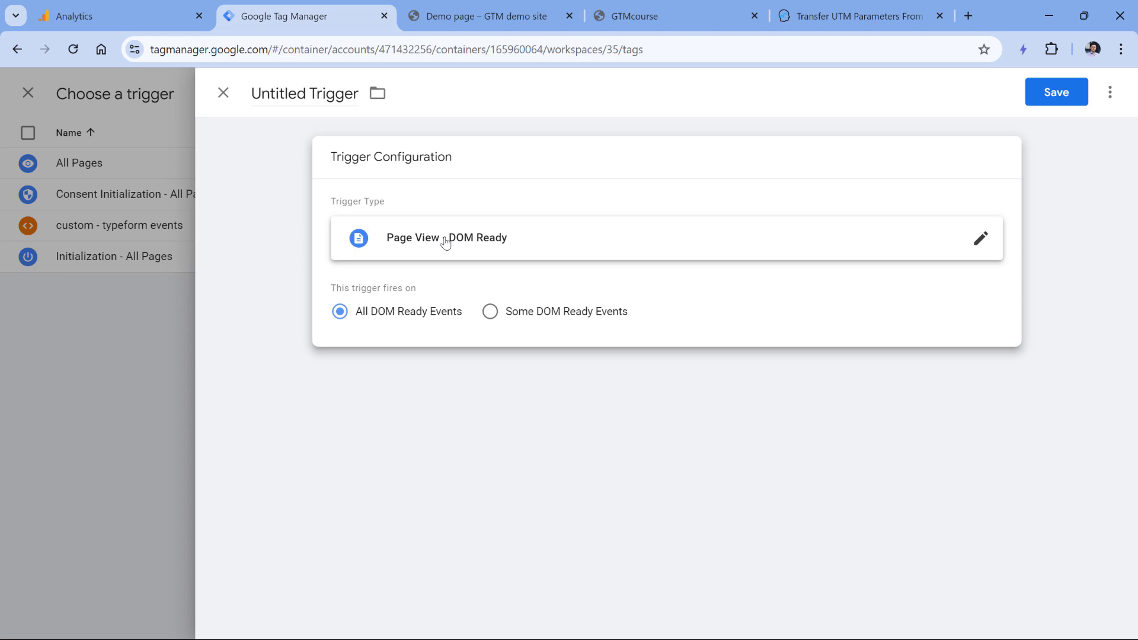
Fire only when Page URL matches RegEx (ignore case) the utm_ pattern; name it 'DOM ready - utms are in the url'
left_click(491, 312)
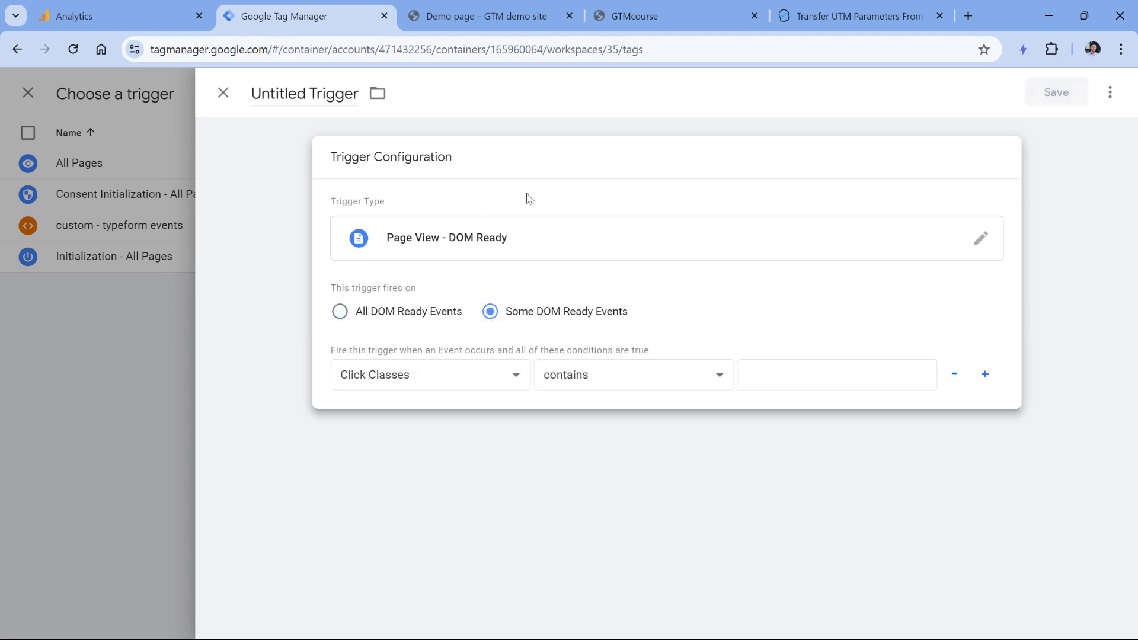
left_click(452, 383)
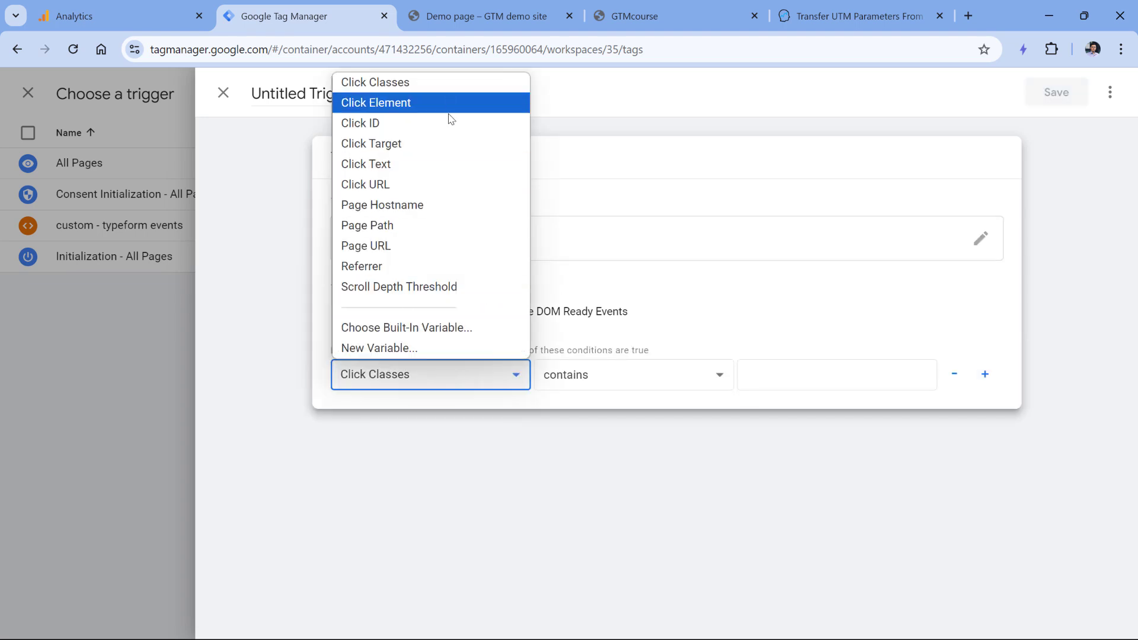
left_click(425, 254)
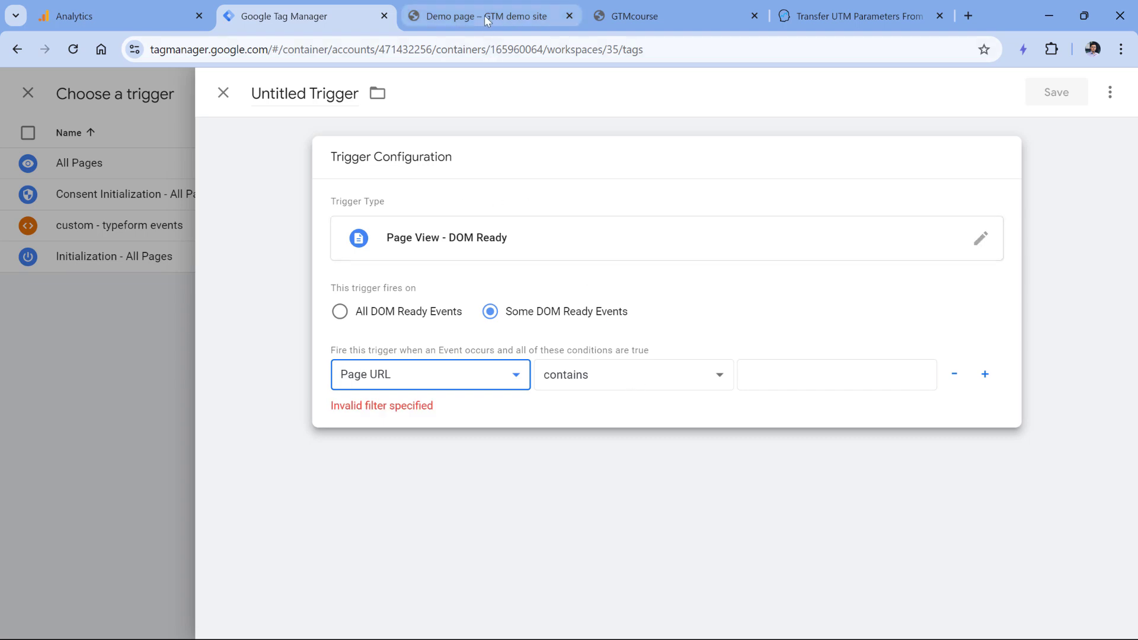
mouse_move(485, 15)
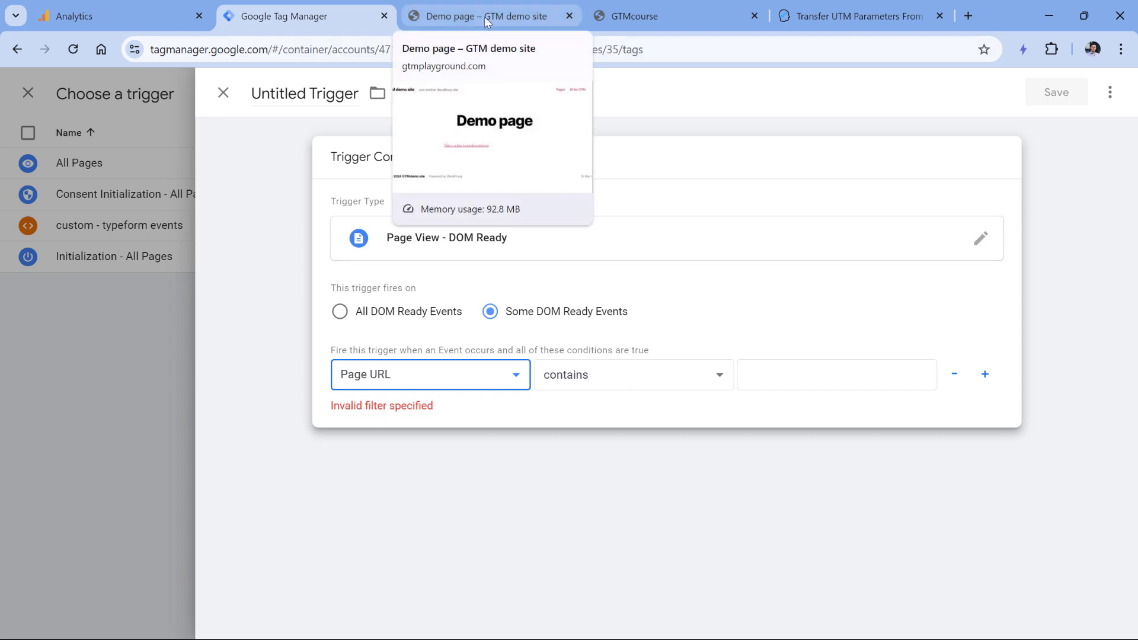
left_click(632, 375)
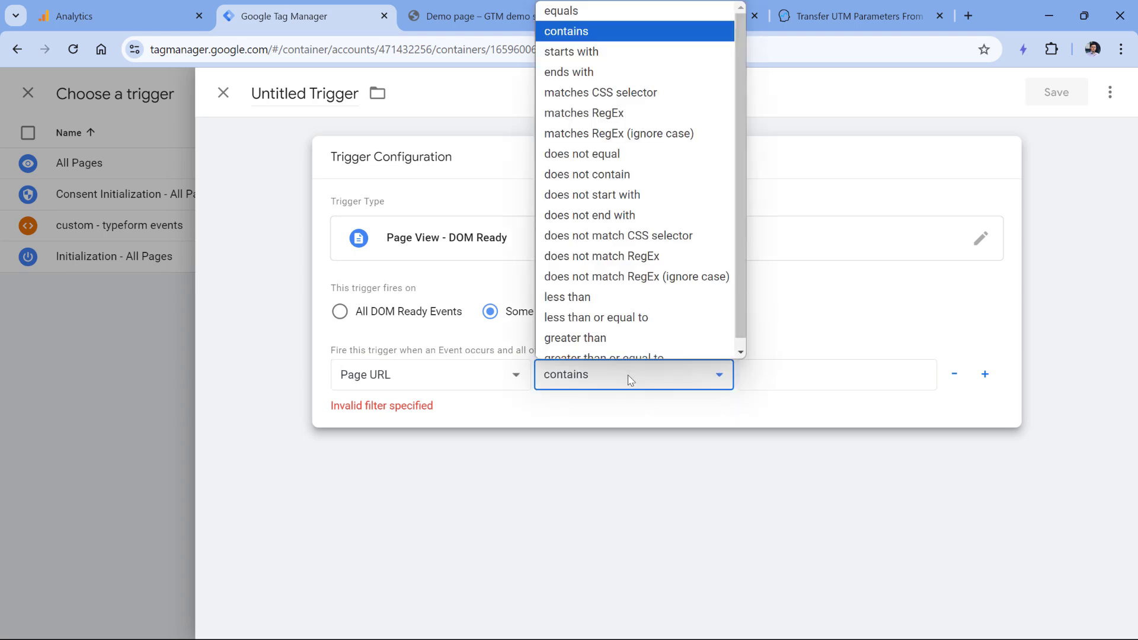
left_click(626, 128)
left_click(785, 370)
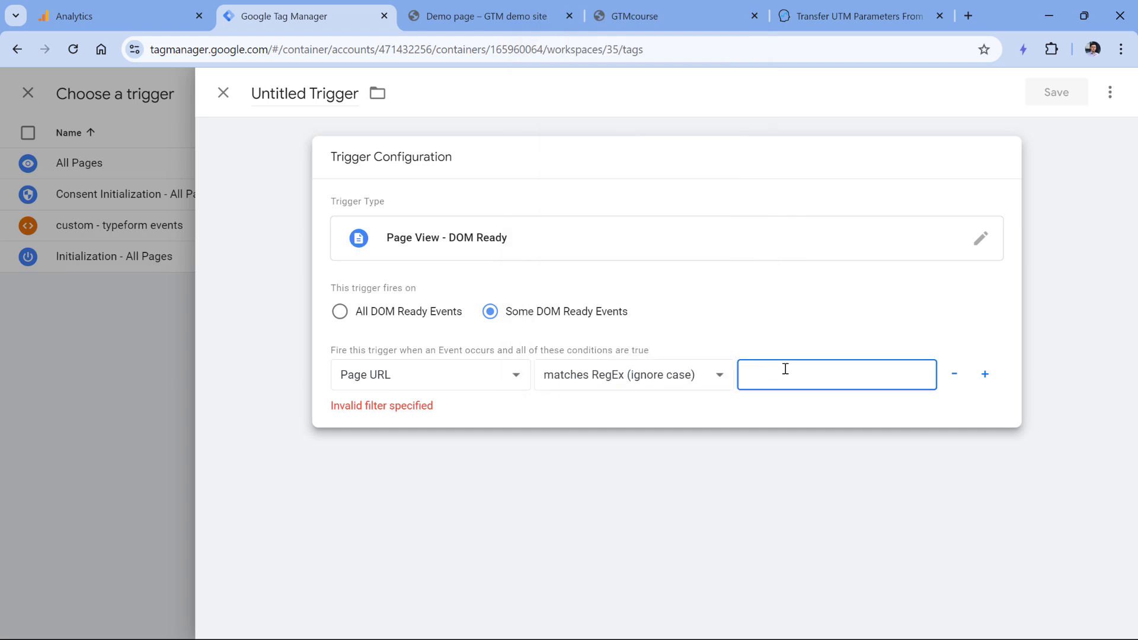
type("utm_medium=|")
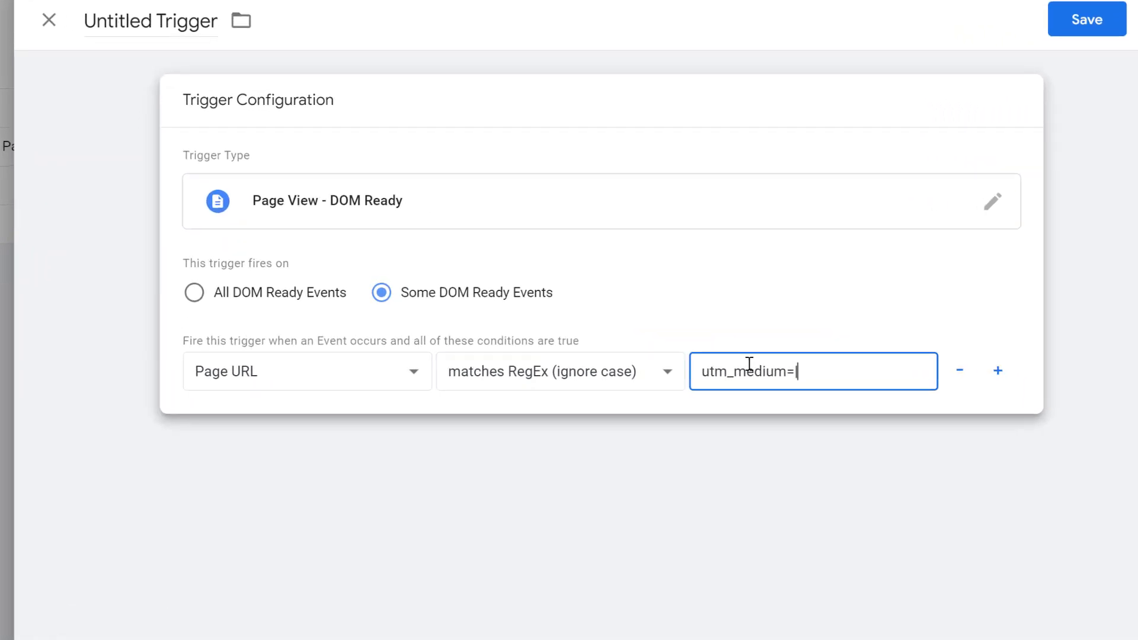
type("utm_source=|utm_camp")
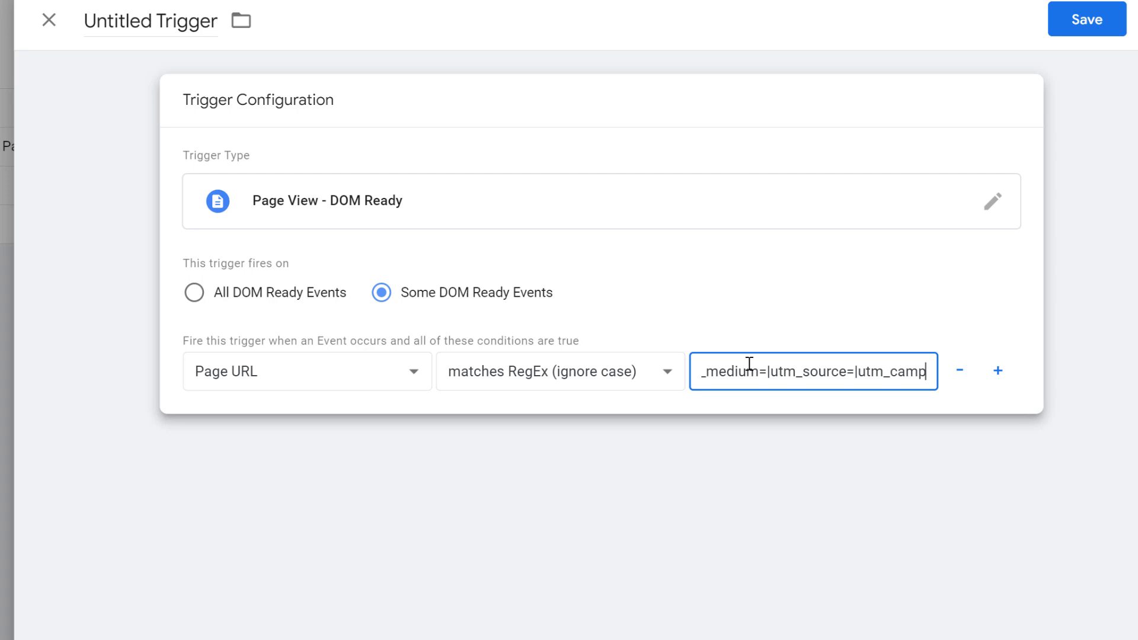
type("aign=")
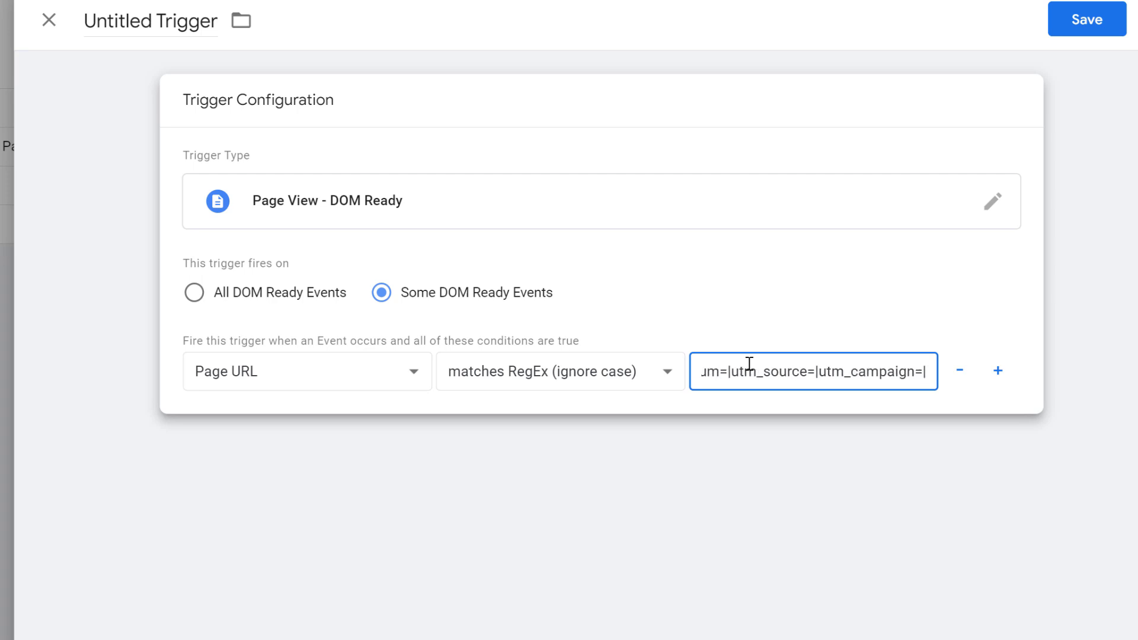
type("|utm_term")
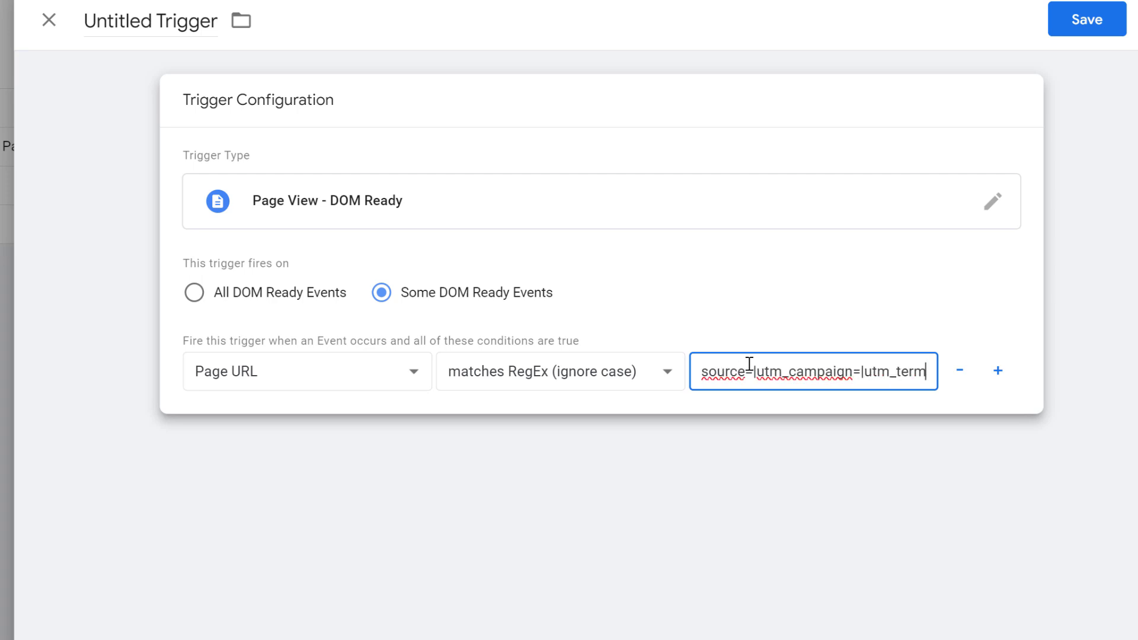
type("=|utm_c")
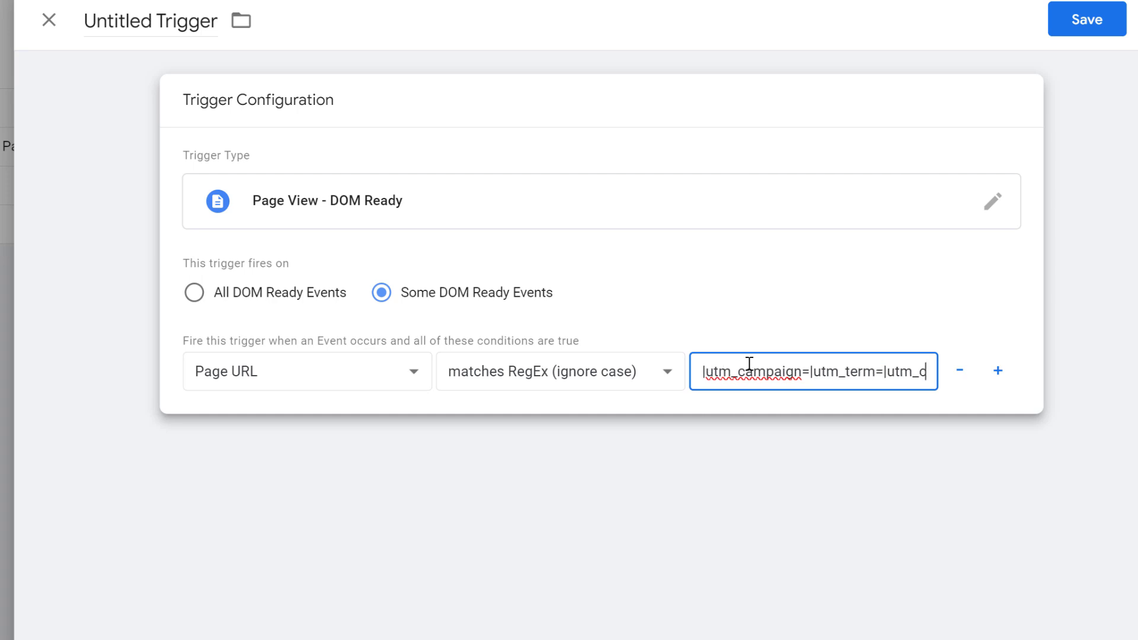
type("ontent")
left_click(167, 10)
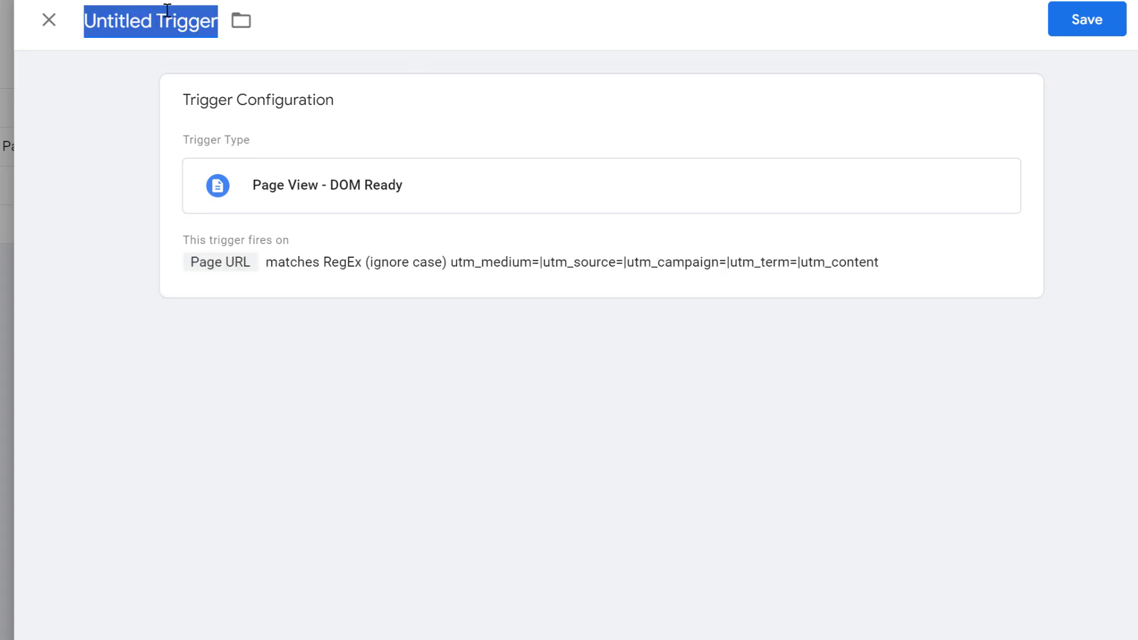
type("DOM read")
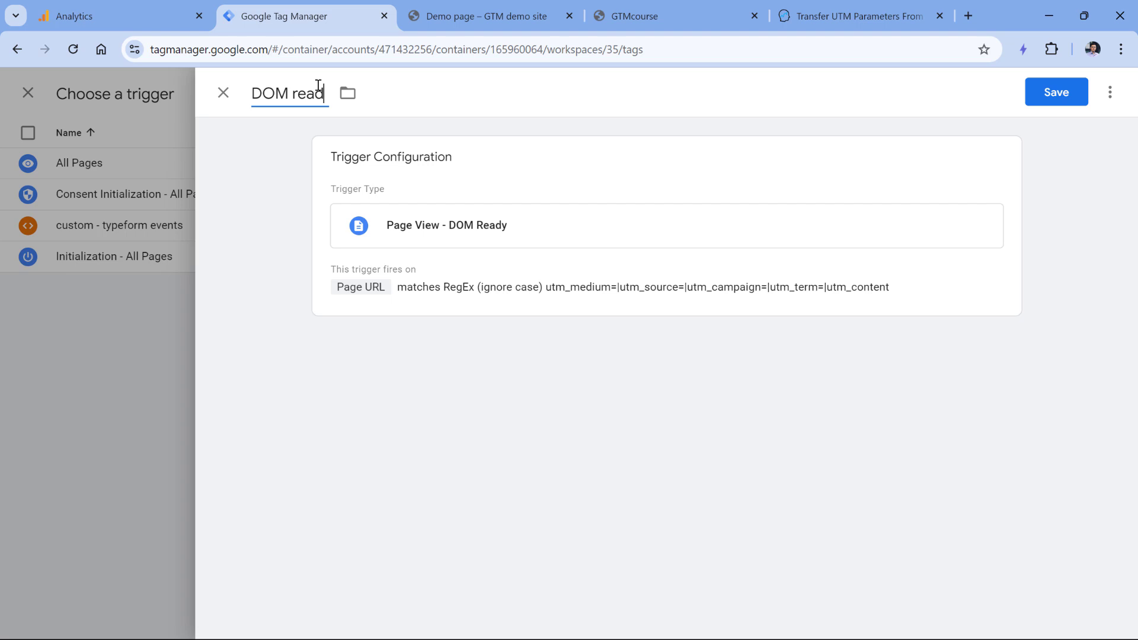
type("y - utms are in the url")
Save the trigger, then name the tag 'cHTML - decorate URLs with UTMs' and save it
left_click(1056, 92)
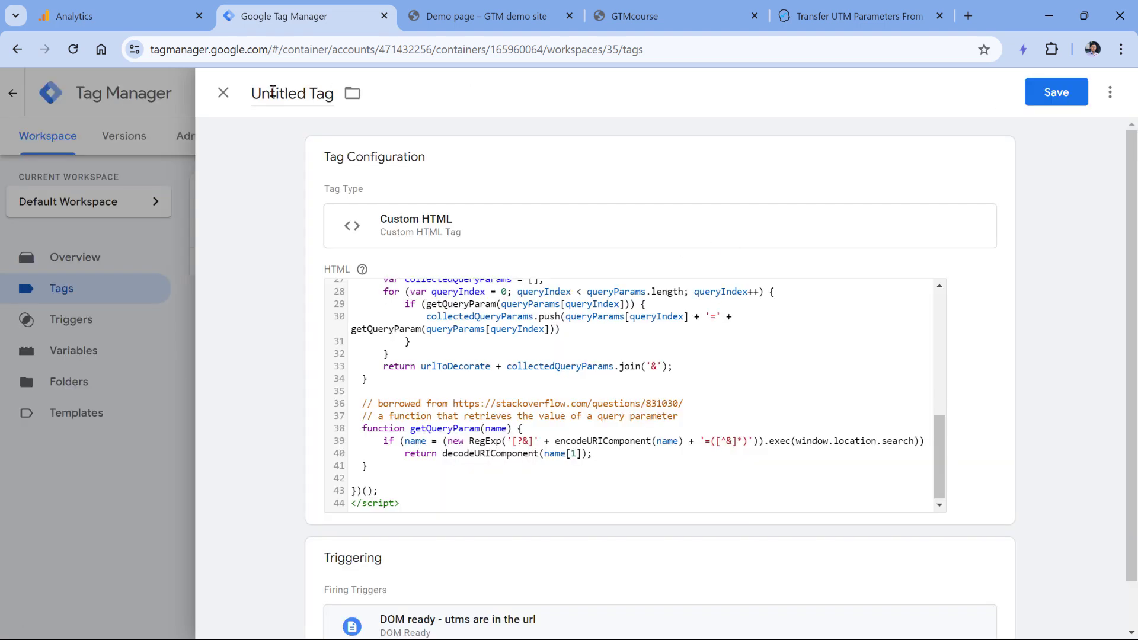
left_click(279, 91)
type("cHTML - decorate URLs with UTMs")
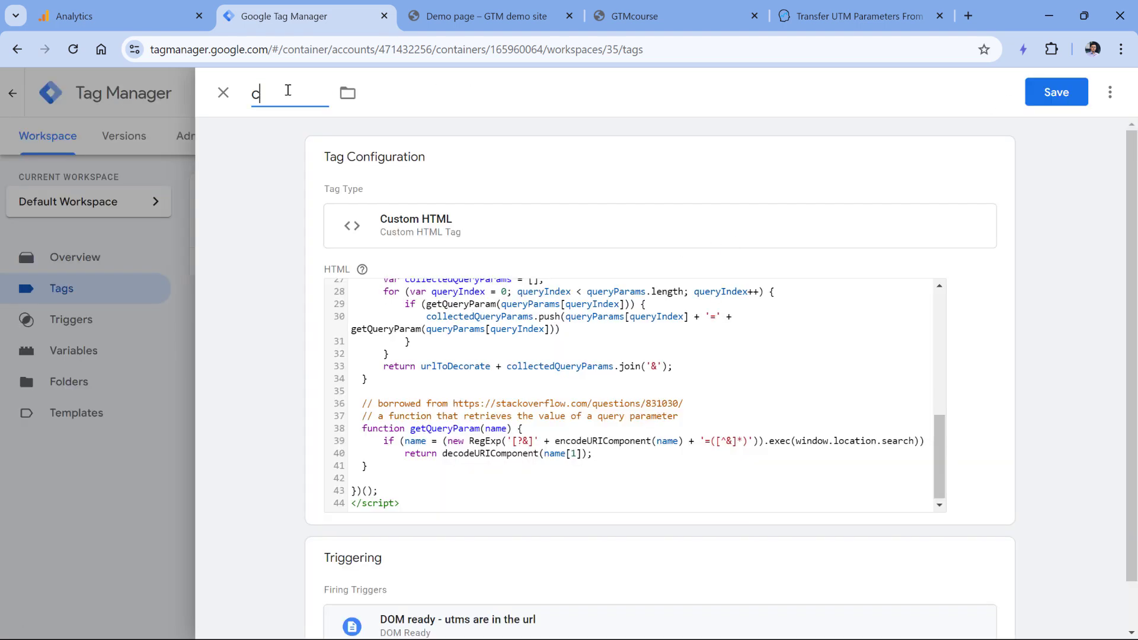
left_click(1055, 93)
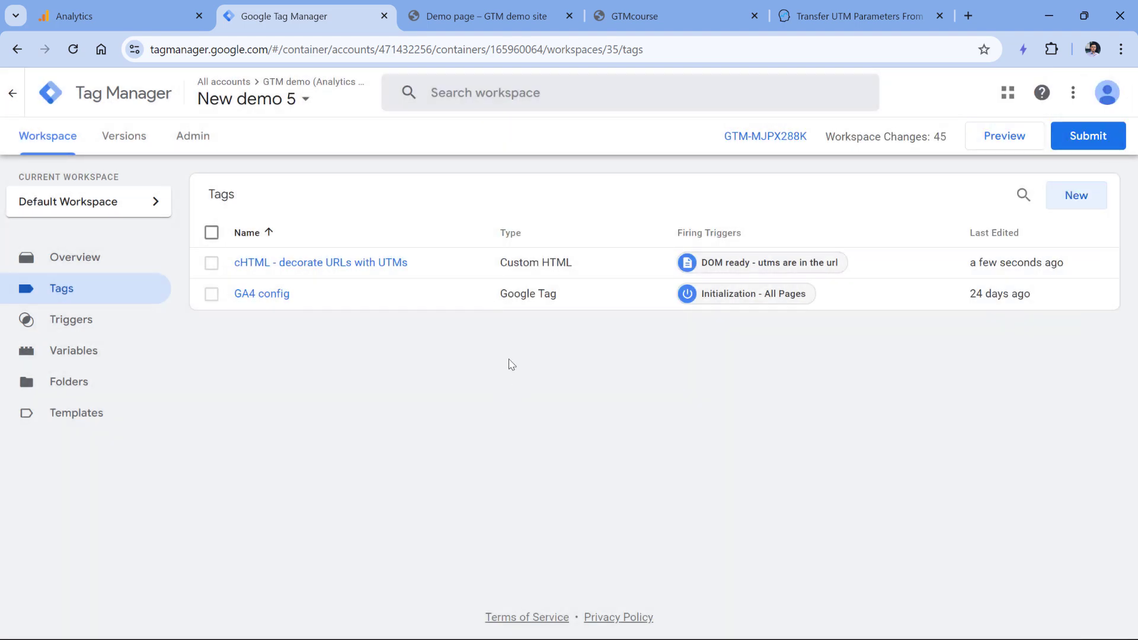
Start preview mode on the demo page URL carrying the test UTM parameters
left_click(1003, 135)
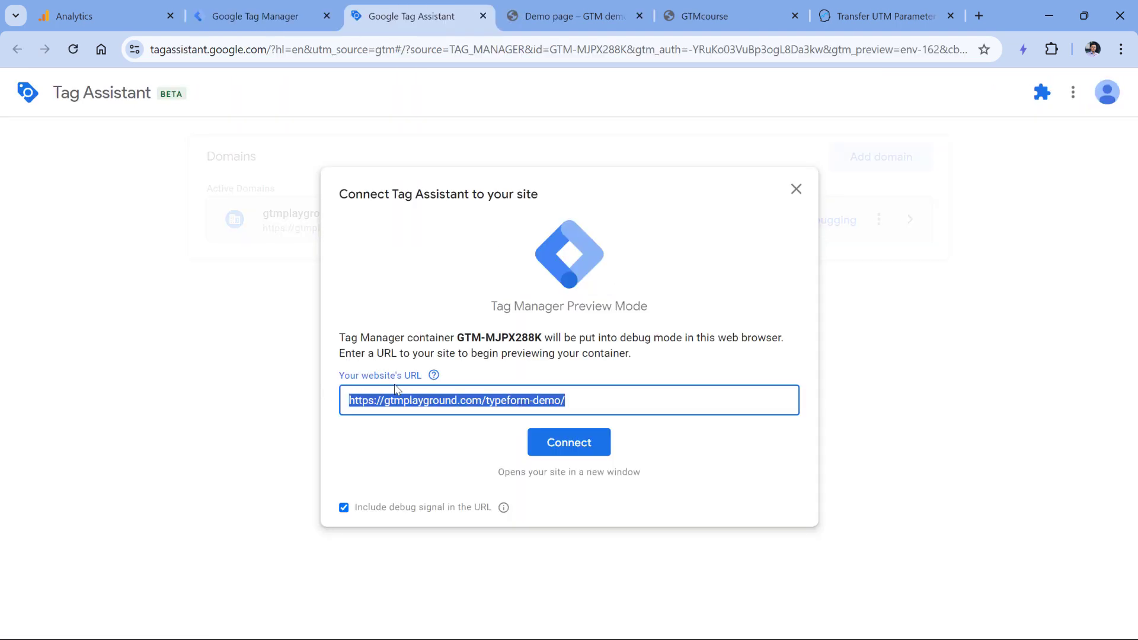
key("BackSpace")
left_click(565, 16)
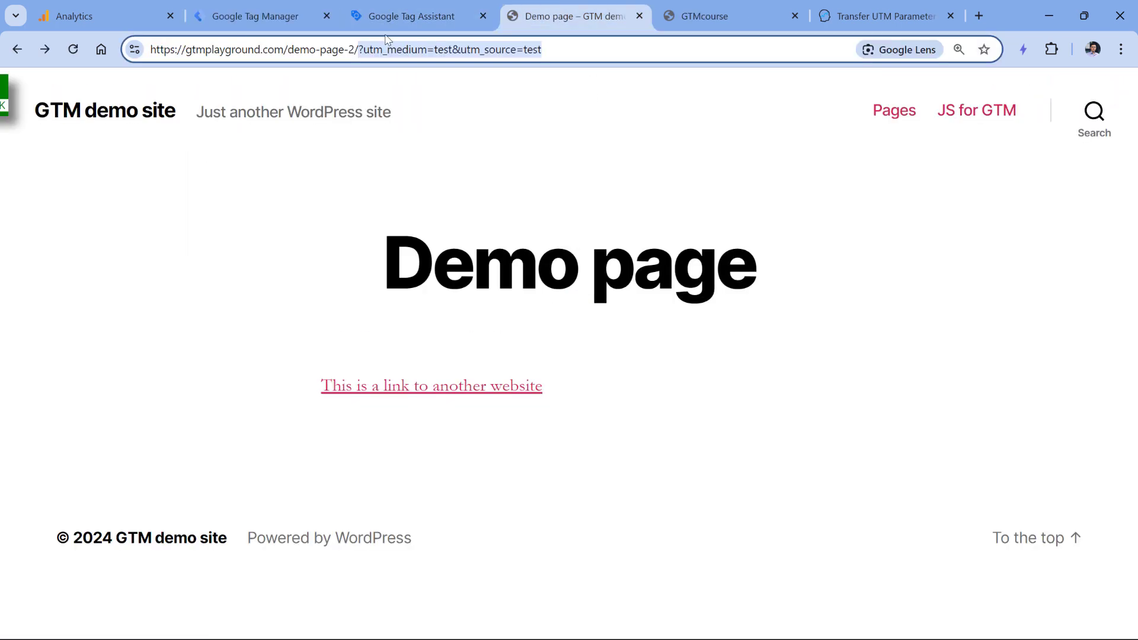
left_click(542, 49)
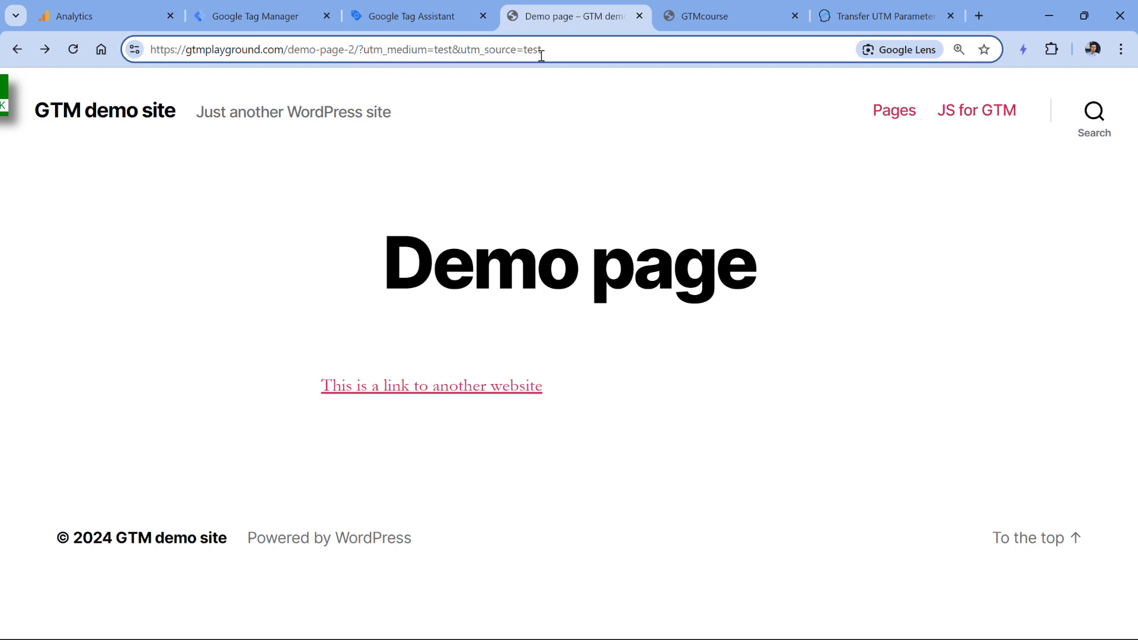
left_click_drag(542, 53, 146, 51)
key("ctrl+c")
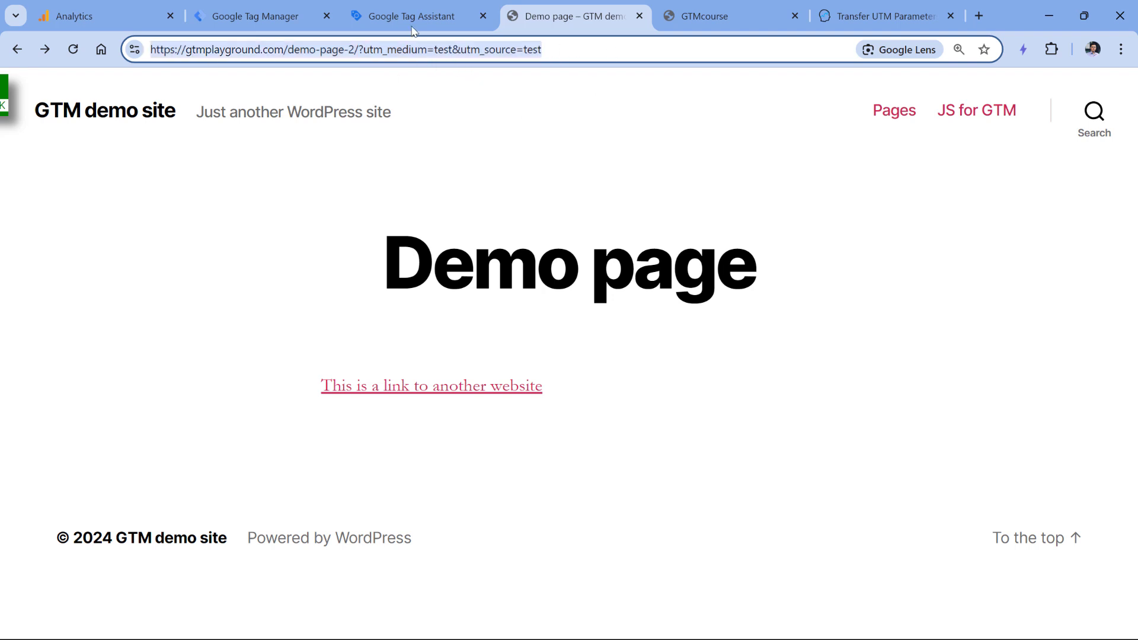
left_click(411, 16)
key("ctrl+v")
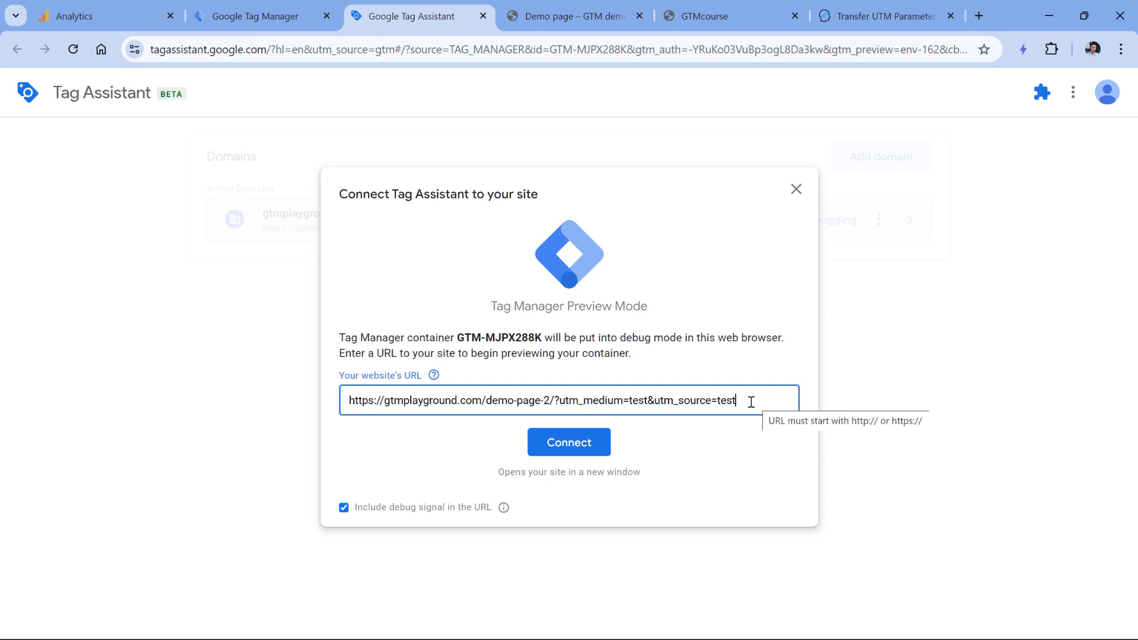
left_click(571, 449)
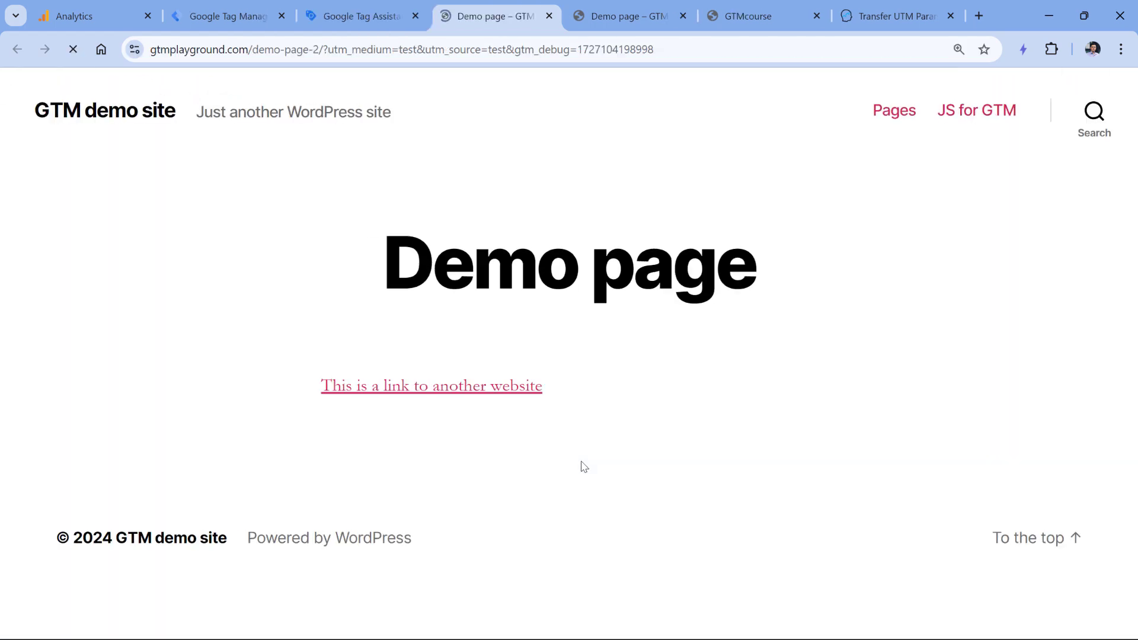
Inspect the demo page's store link and verify its href carries utm_medium=test&utm_source=test
left_click_drag(323, 49, 508, 50)
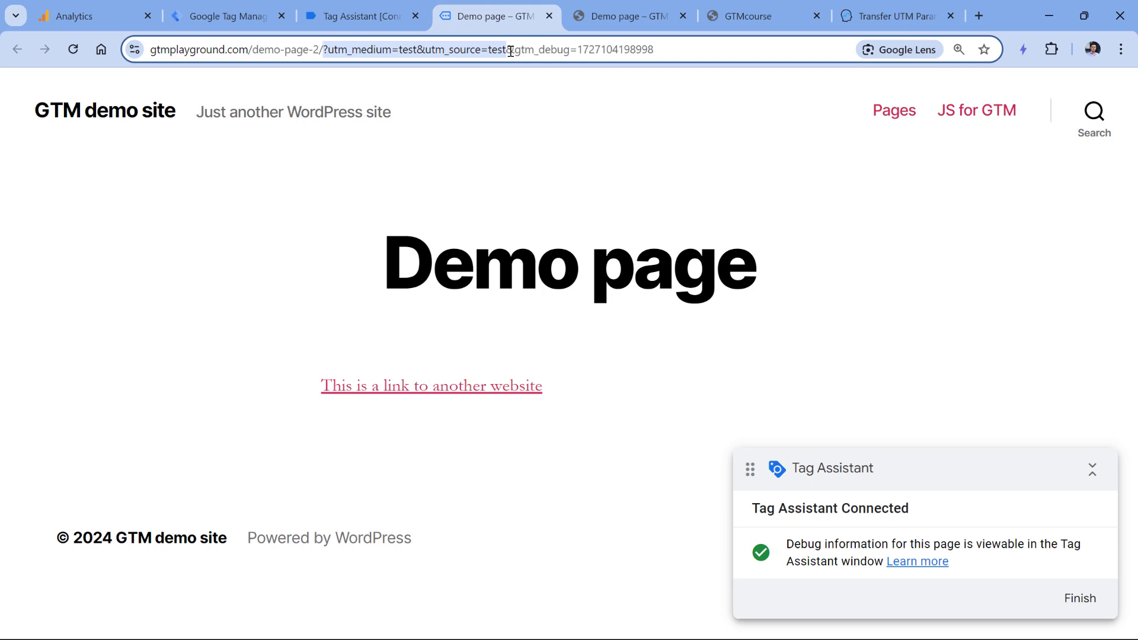
right_click(435, 392)
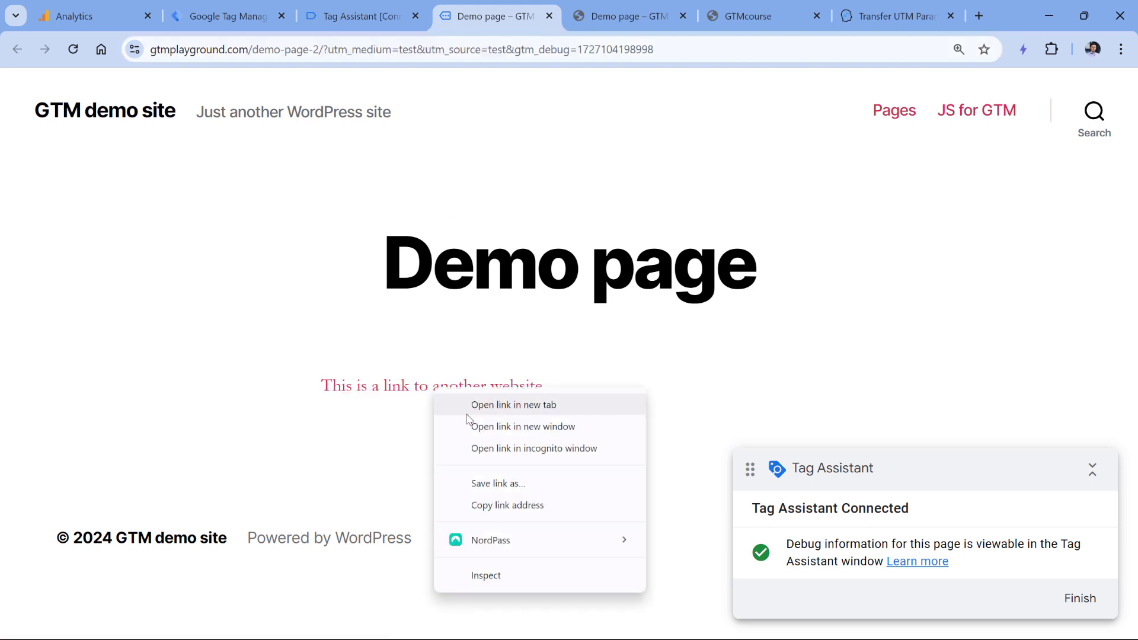
left_click(506, 577)
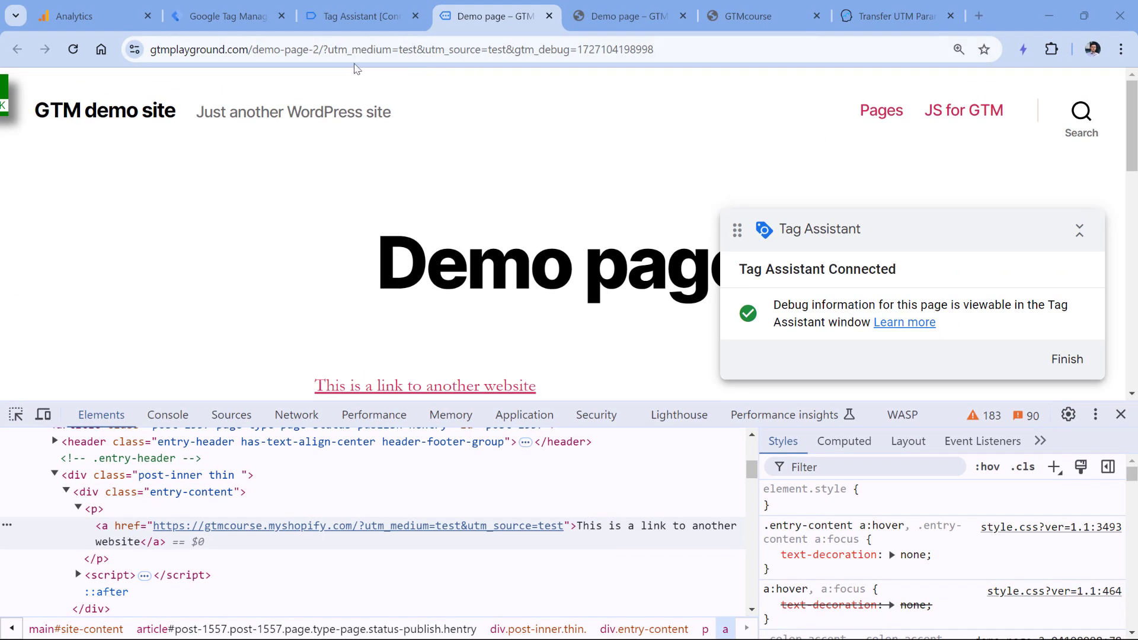
left_click_drag(369, 50, 452, 50)
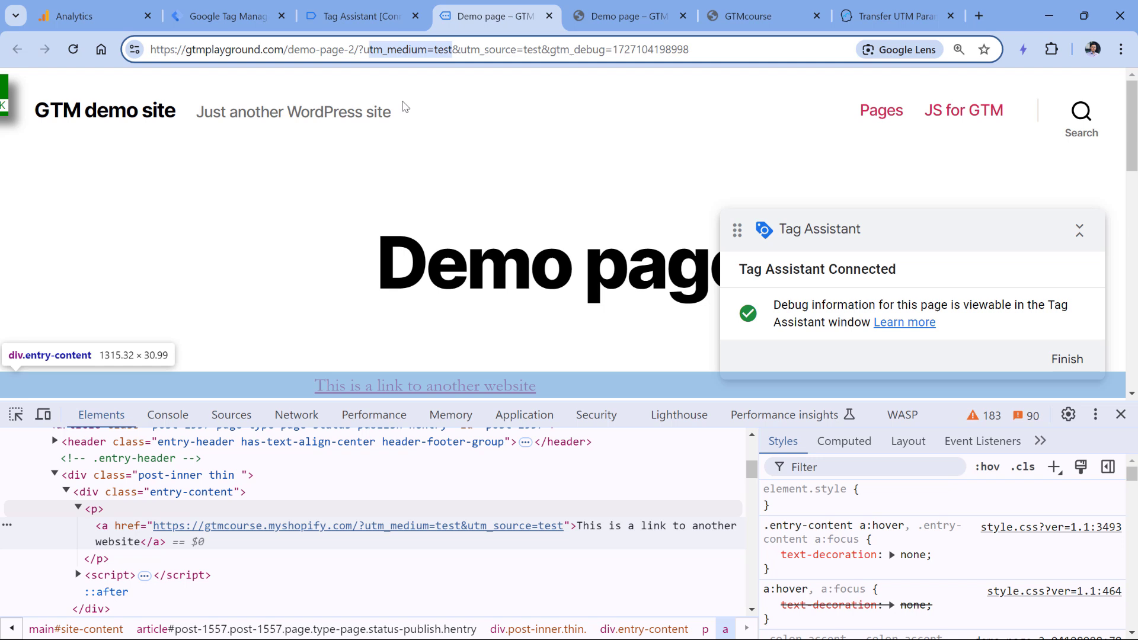
scroll(352, 242, "down", 1)
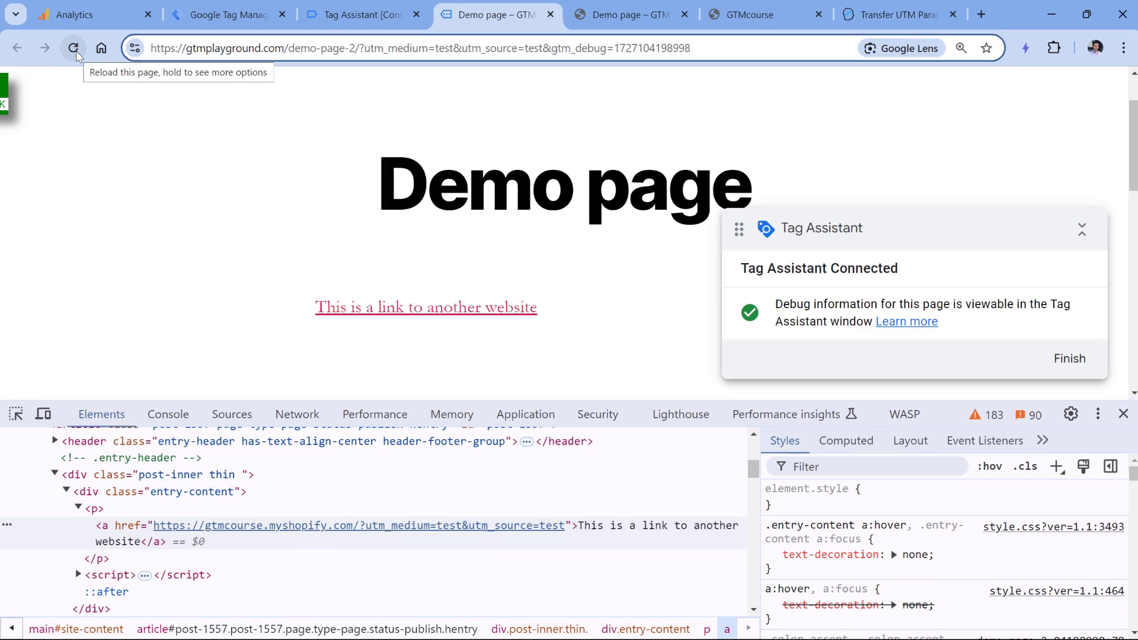
Reload the demo page and follow its link to the Shopify store with ?utm_medium=test&utm_source=test
left_click(74, 50)
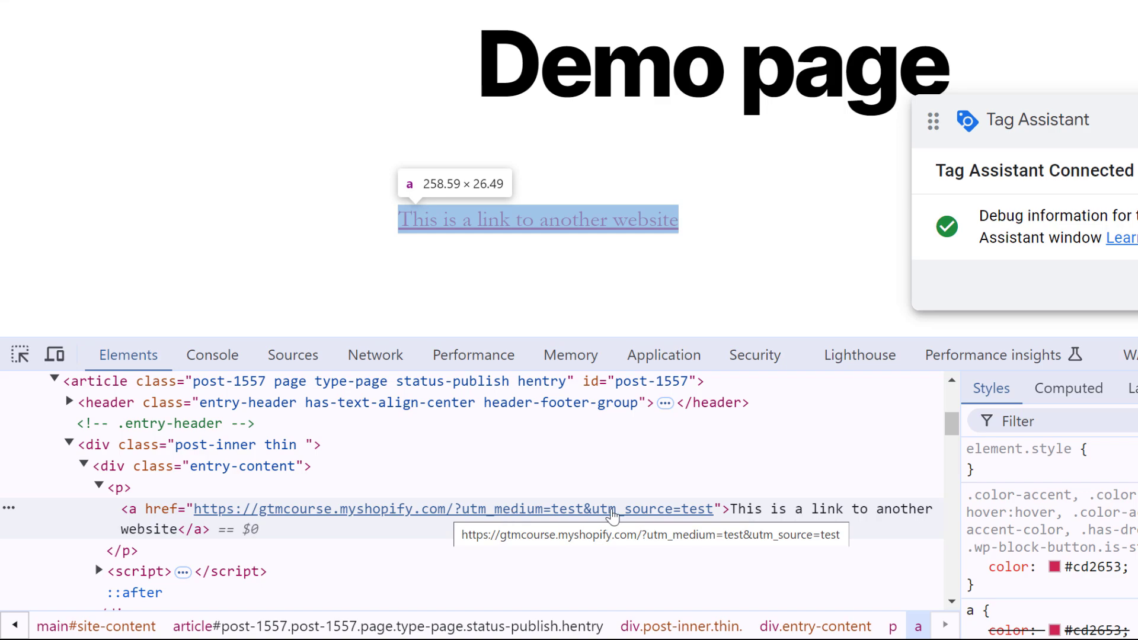
left_click(512, 219)
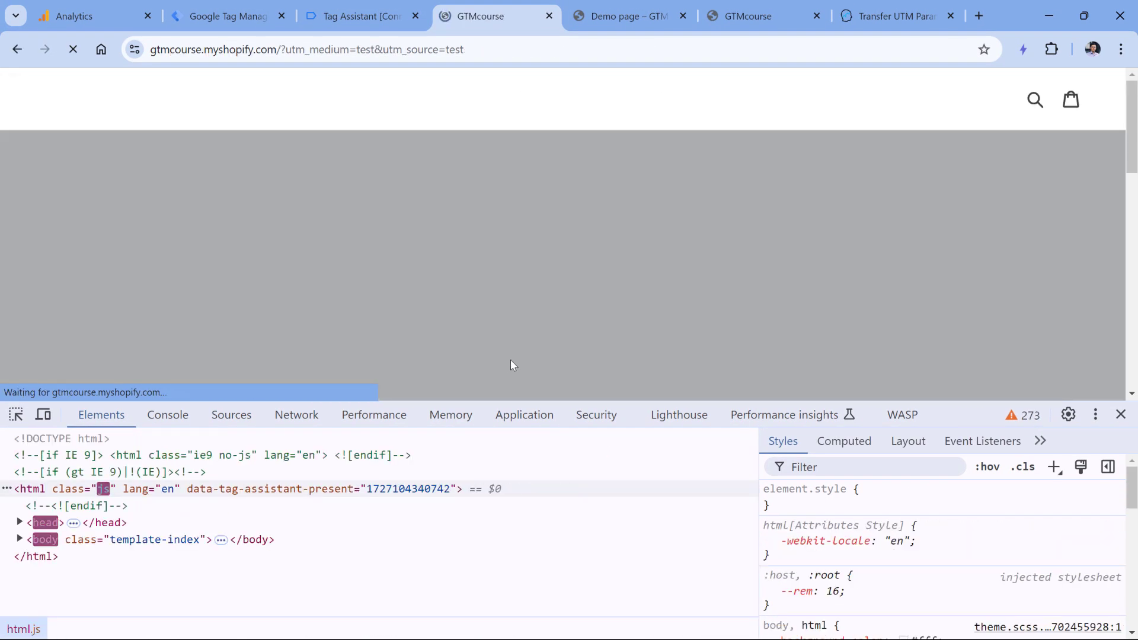
key("F12")
left_click_drag(462, 49, 337, 53)
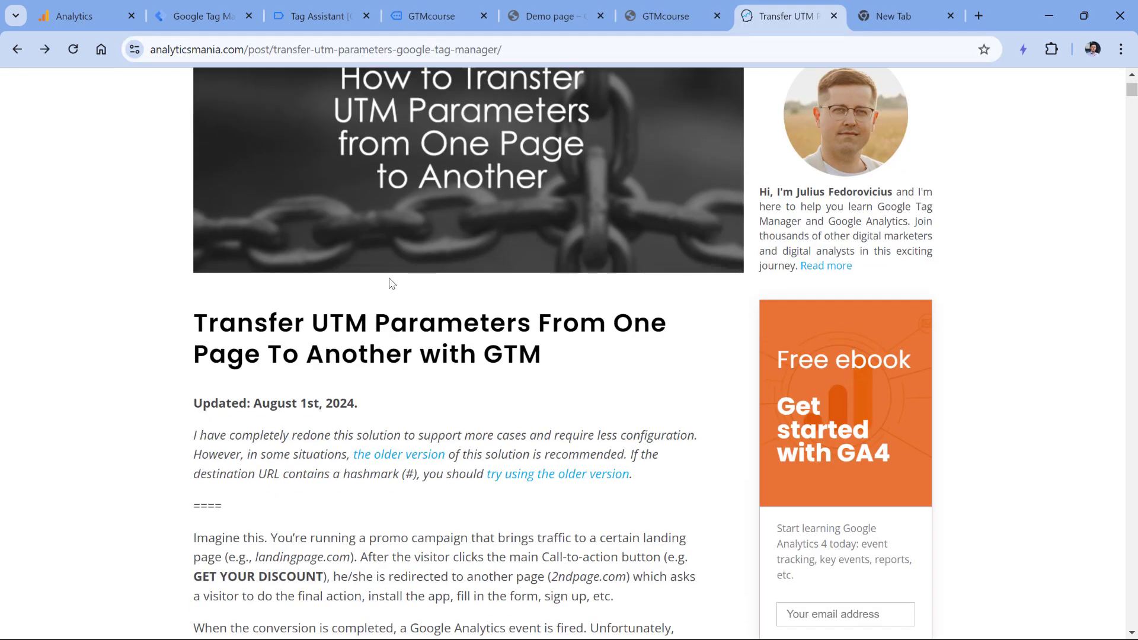
Scroll to the Transfer UTM article's code, then send the GTMcourse tab back to the demo page
scroll(160, 290, "down", 15)
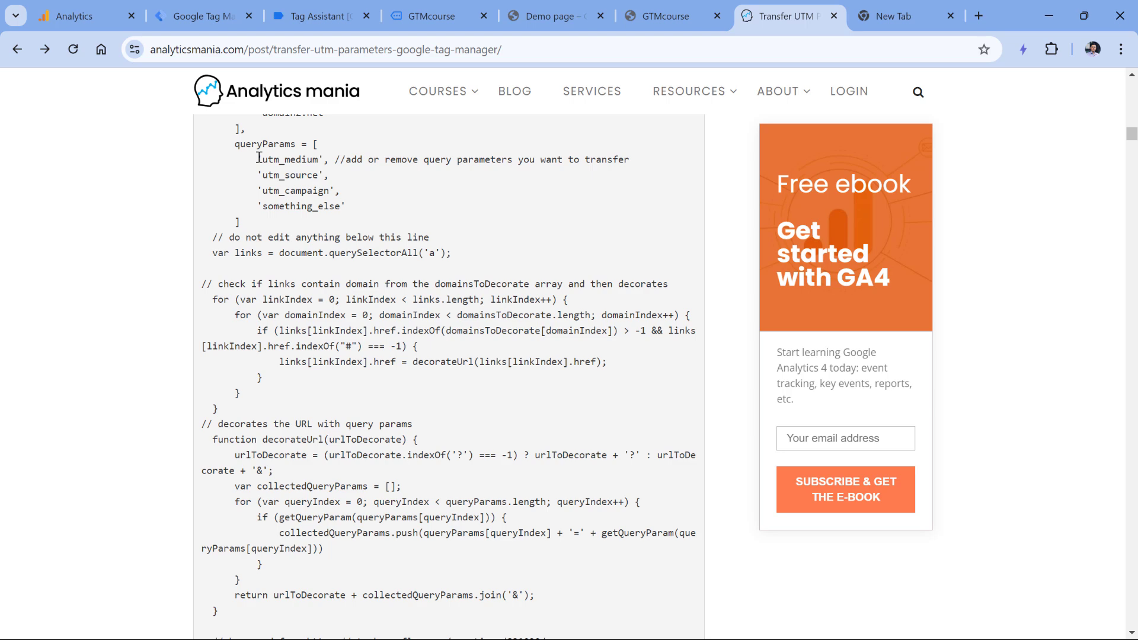
left_click(421, 16)
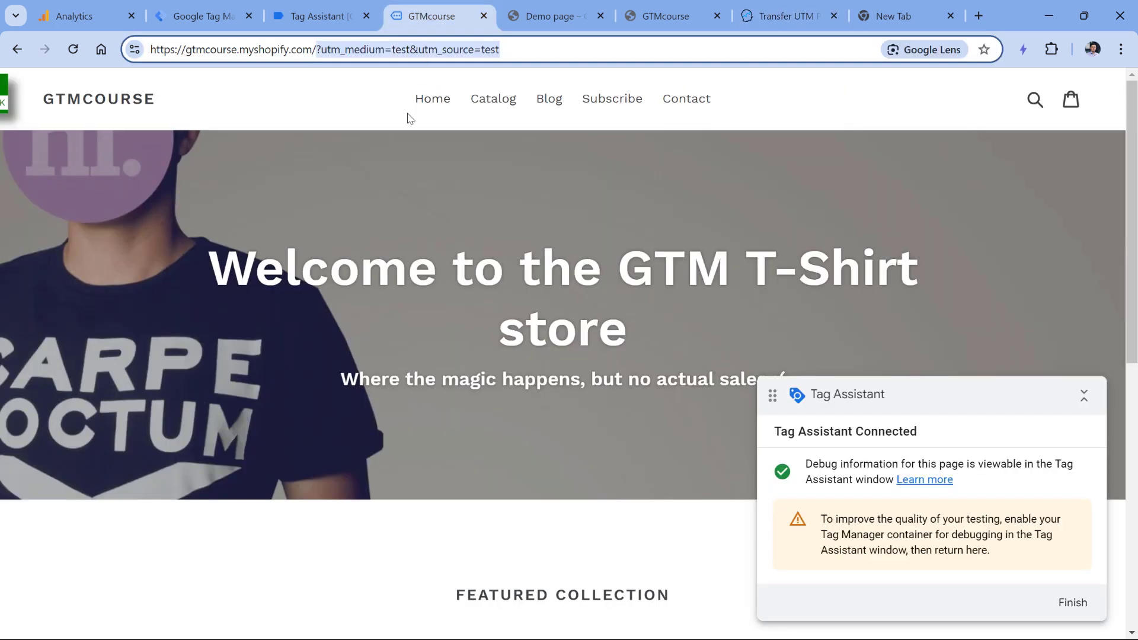
left_click(17, 50)
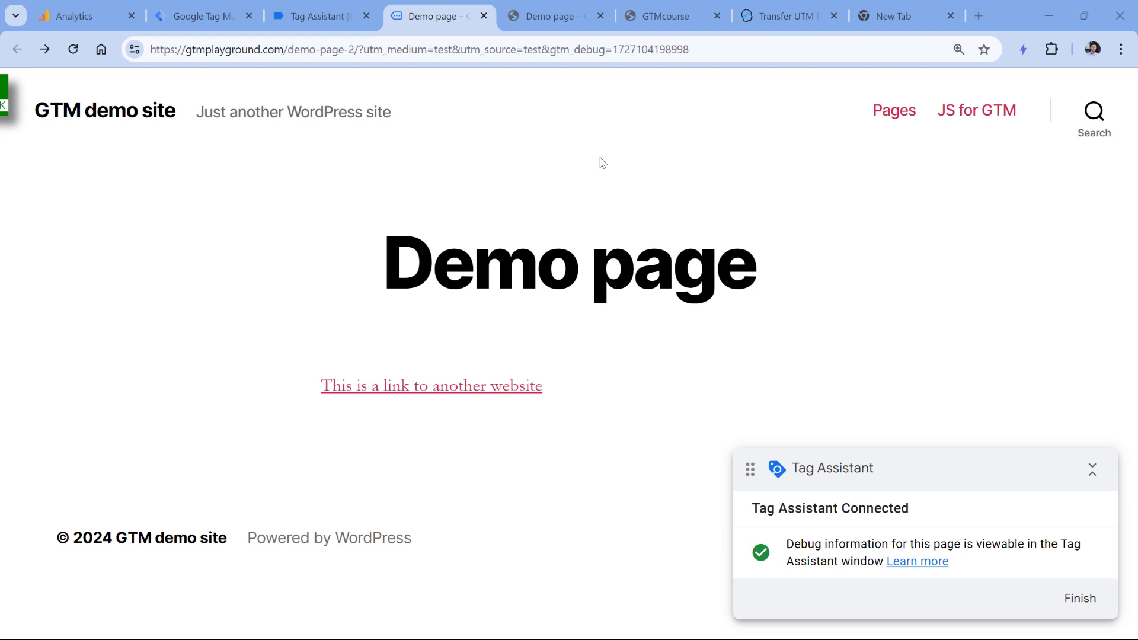
Search the Templates community gallery for 'persist' and view the Persist Campaign Data template details
left_click(204, 21)
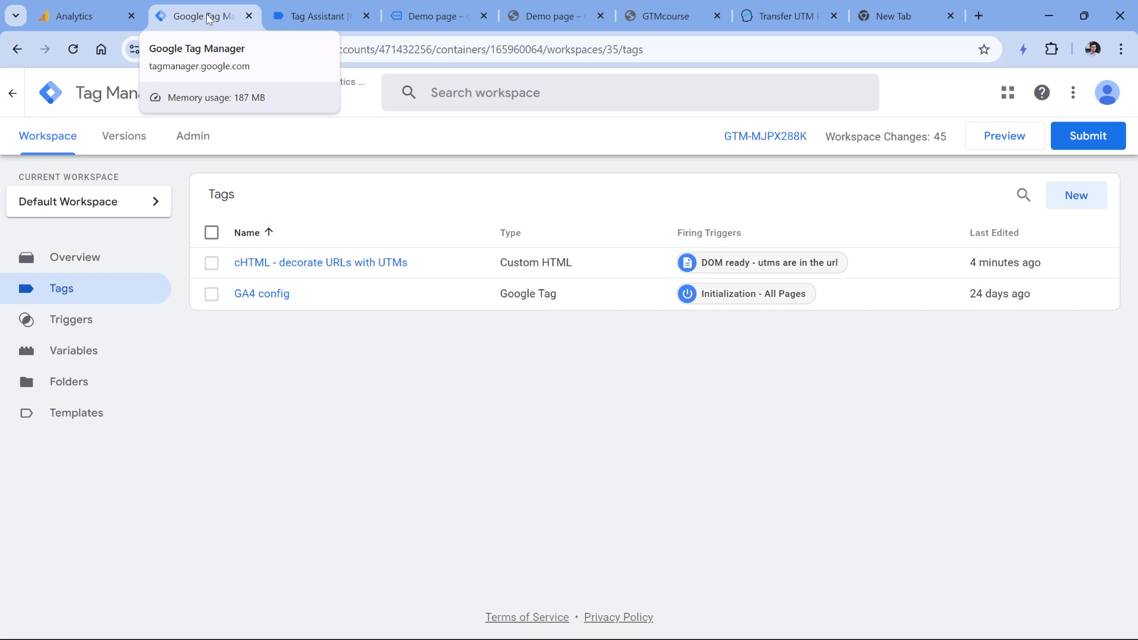
left_click(71, 415)
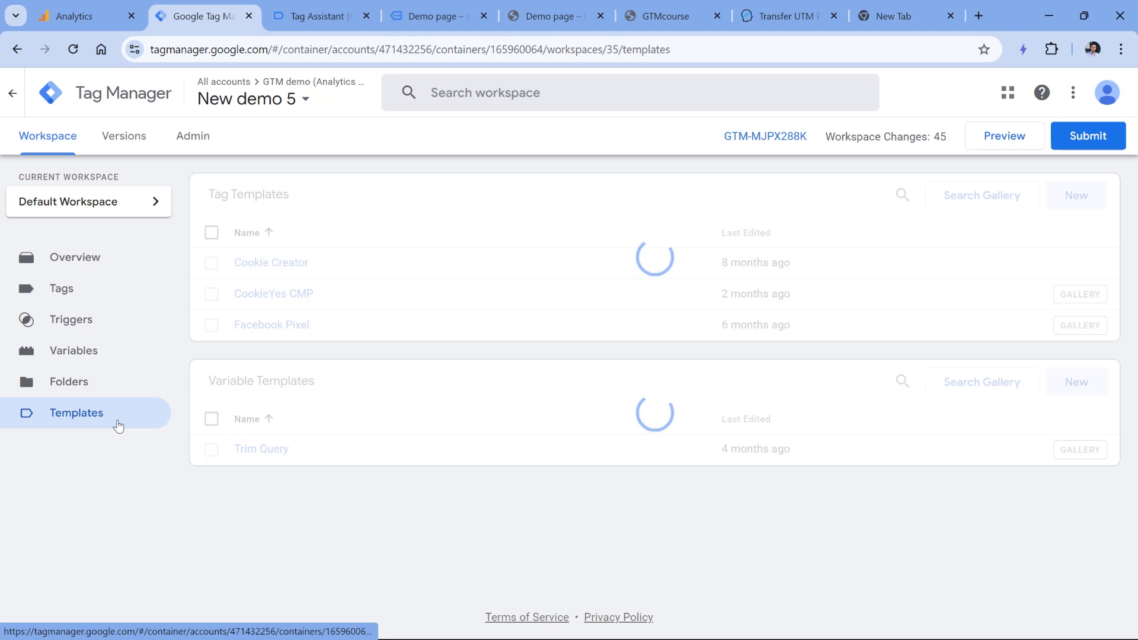
left_click(982, 202)
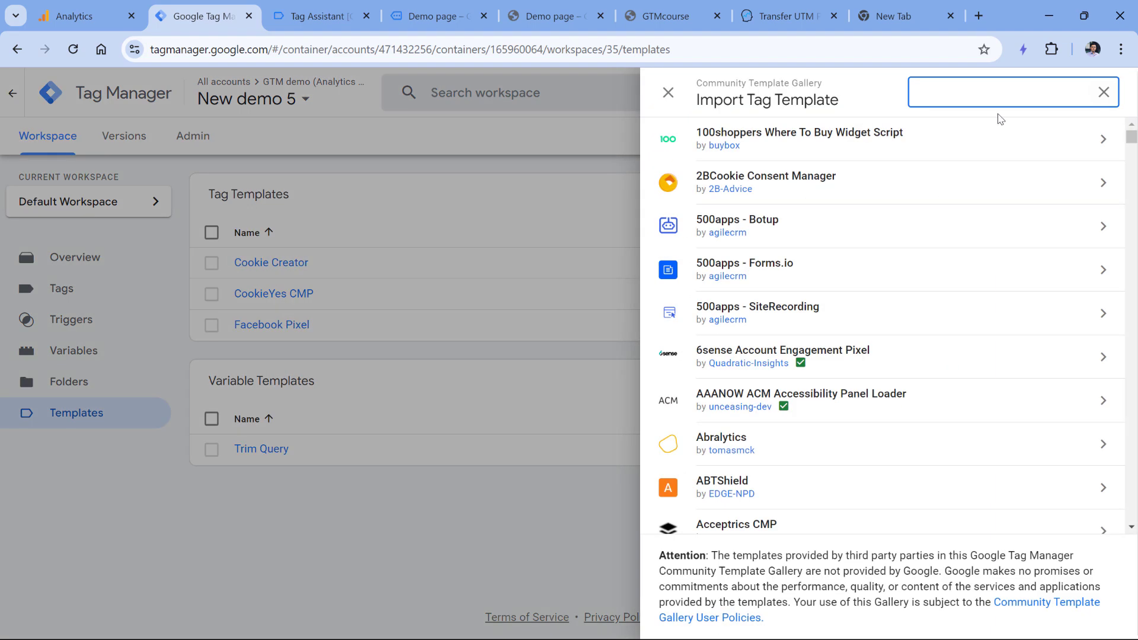
type("persist")
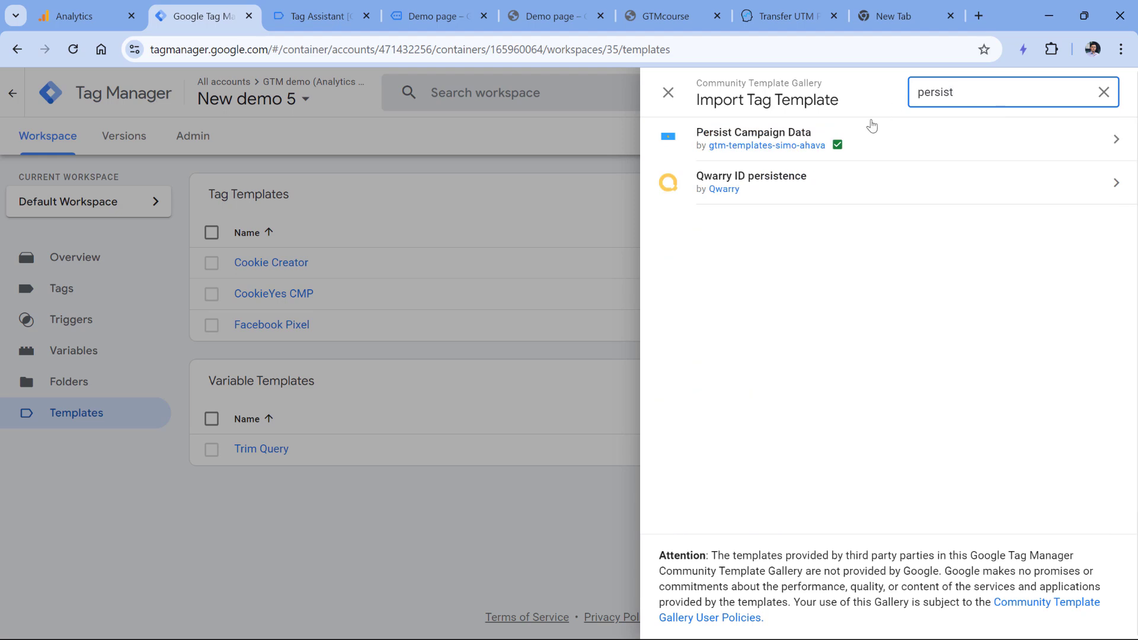
left_click(898, 139)
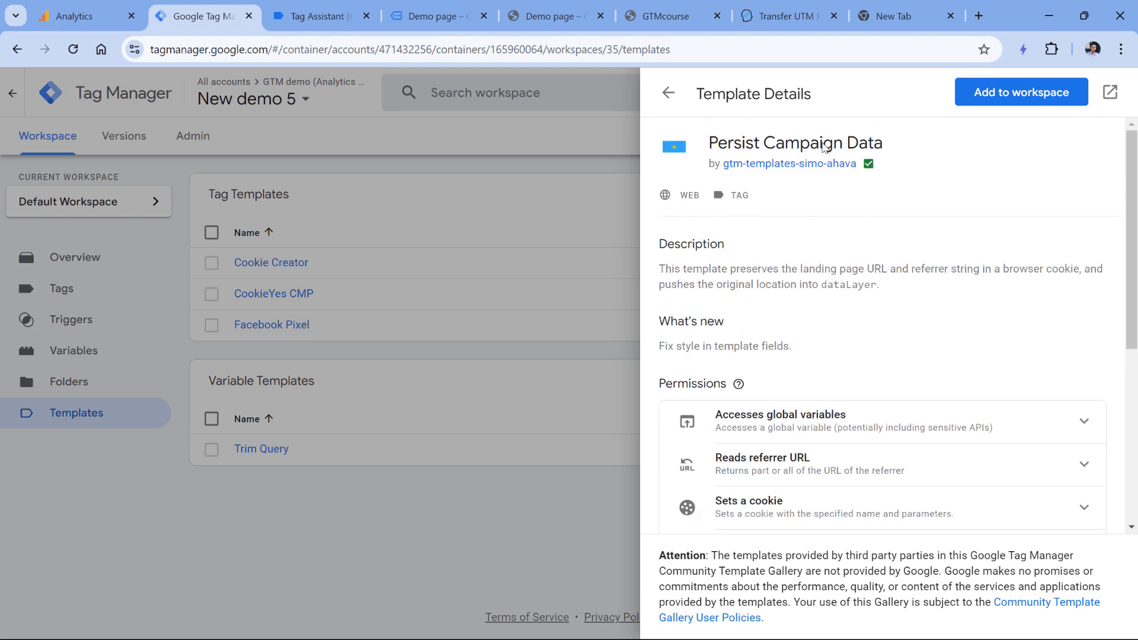
mouse_move(869, 164)
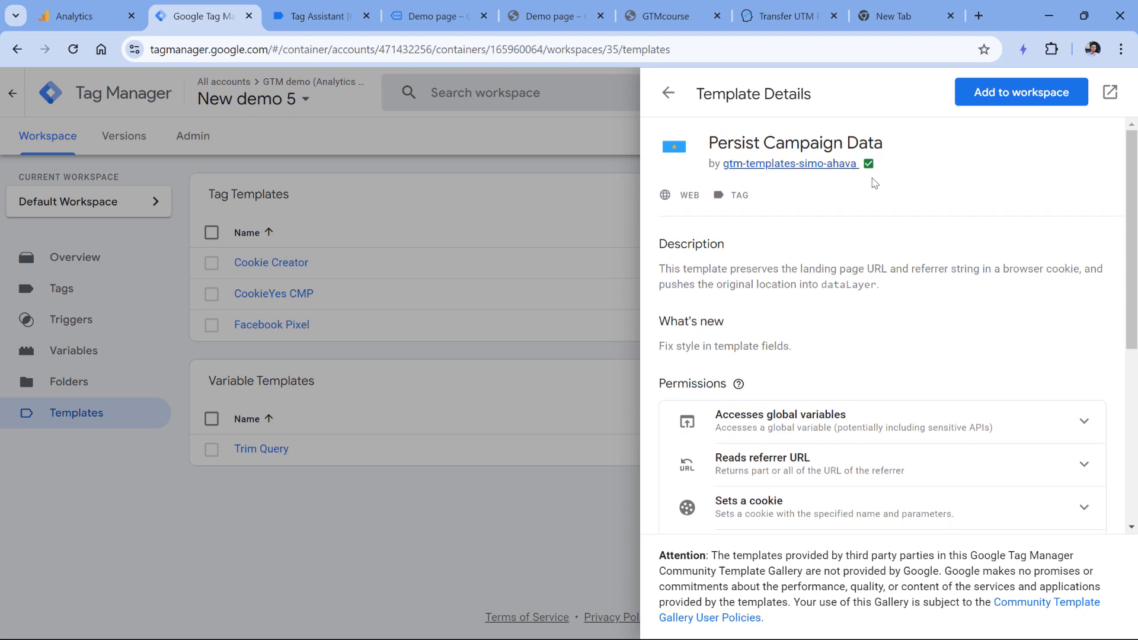
scroll(798, 267, "down", 5)
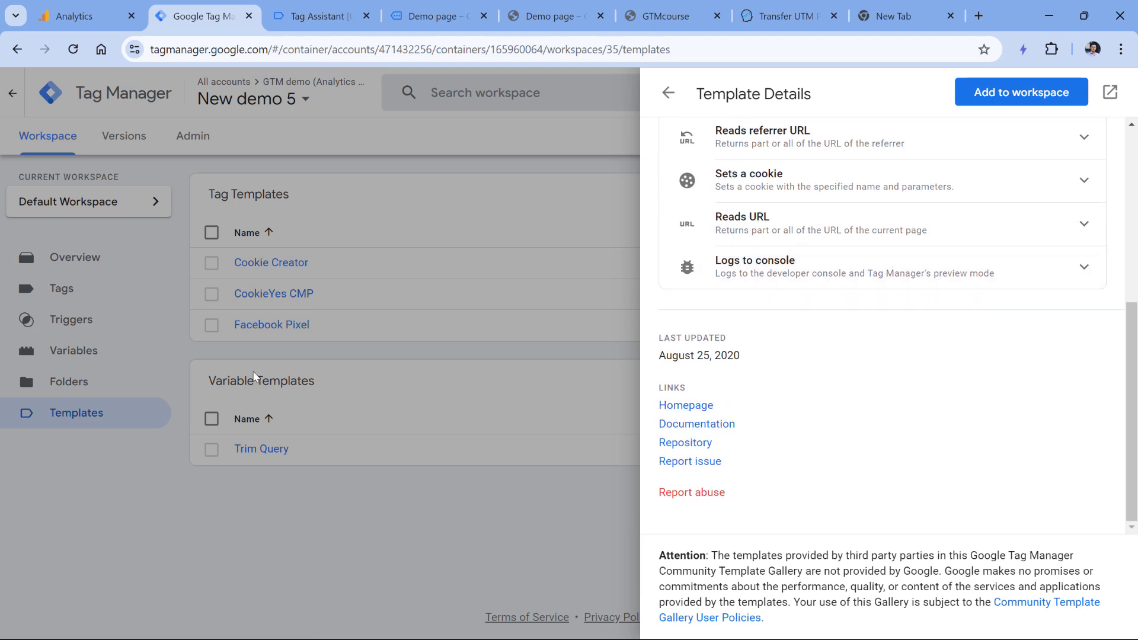
scroll(922, 156, "up", 5)
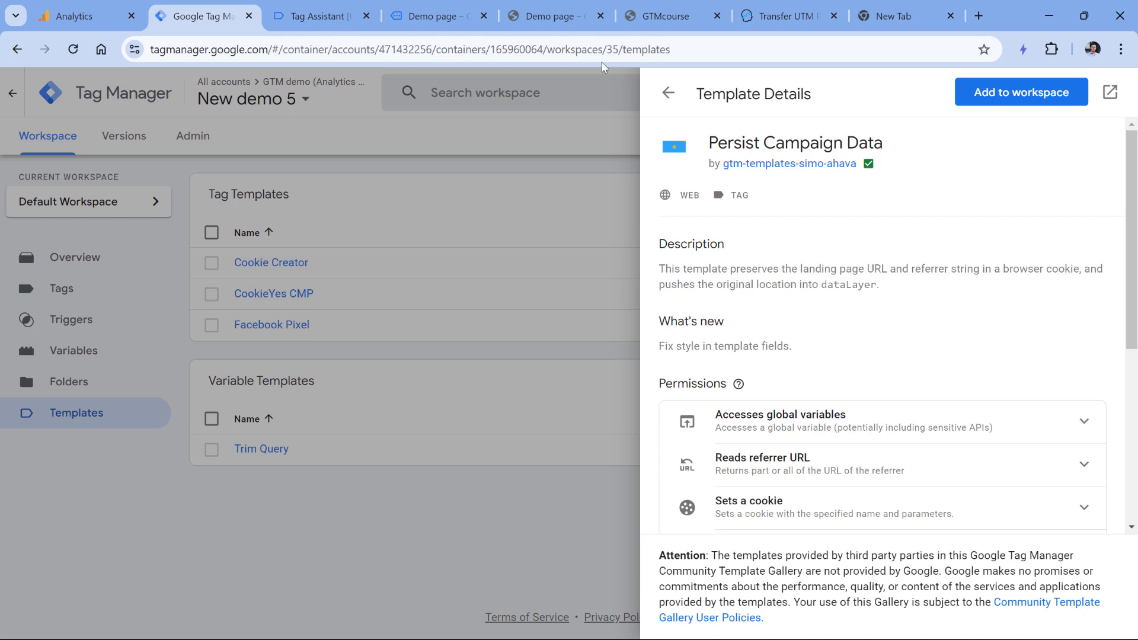
Check the demo page address, then switch to the GTMcourse store tab at gtmcourse.myshopify.com
left_click(439, 19)
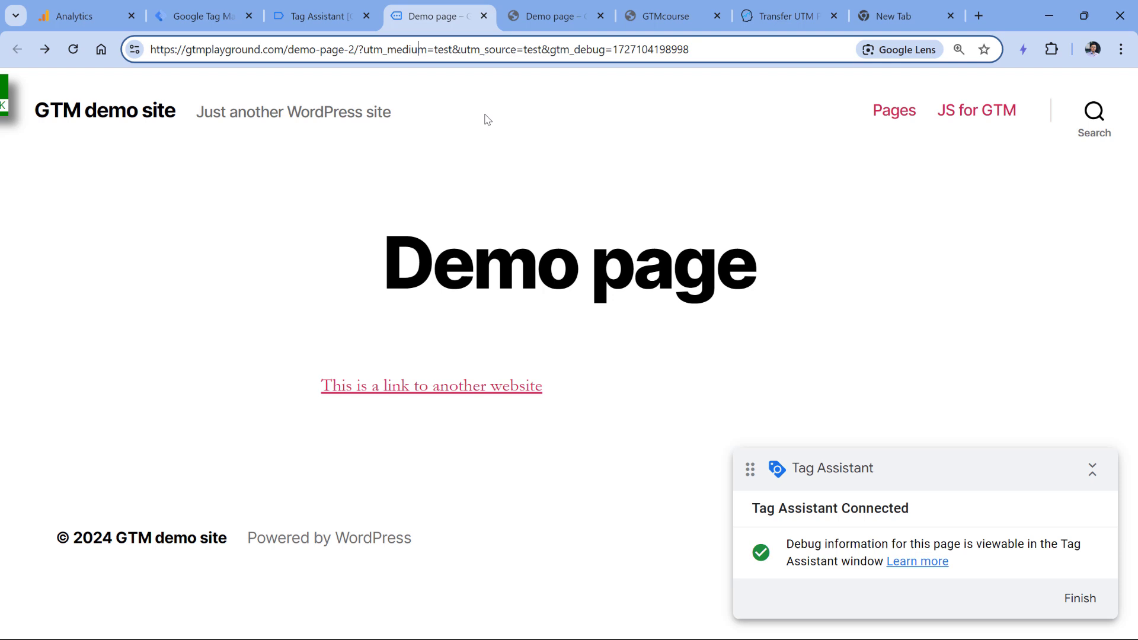
left_click_drag(186, 52, 283, 52)
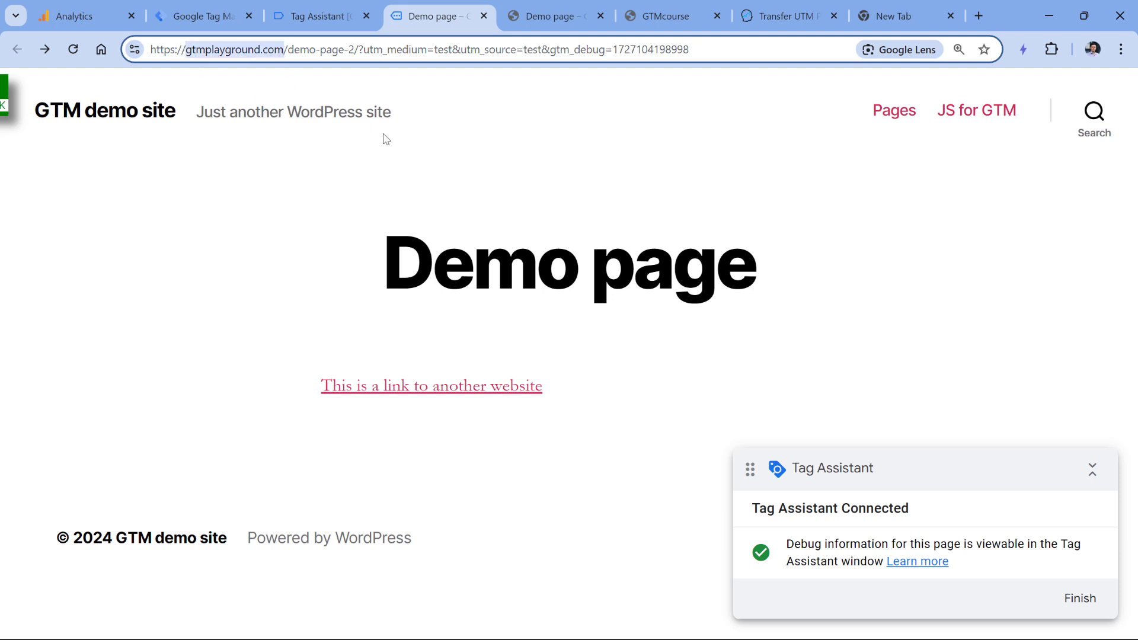
left_click(673, 19)
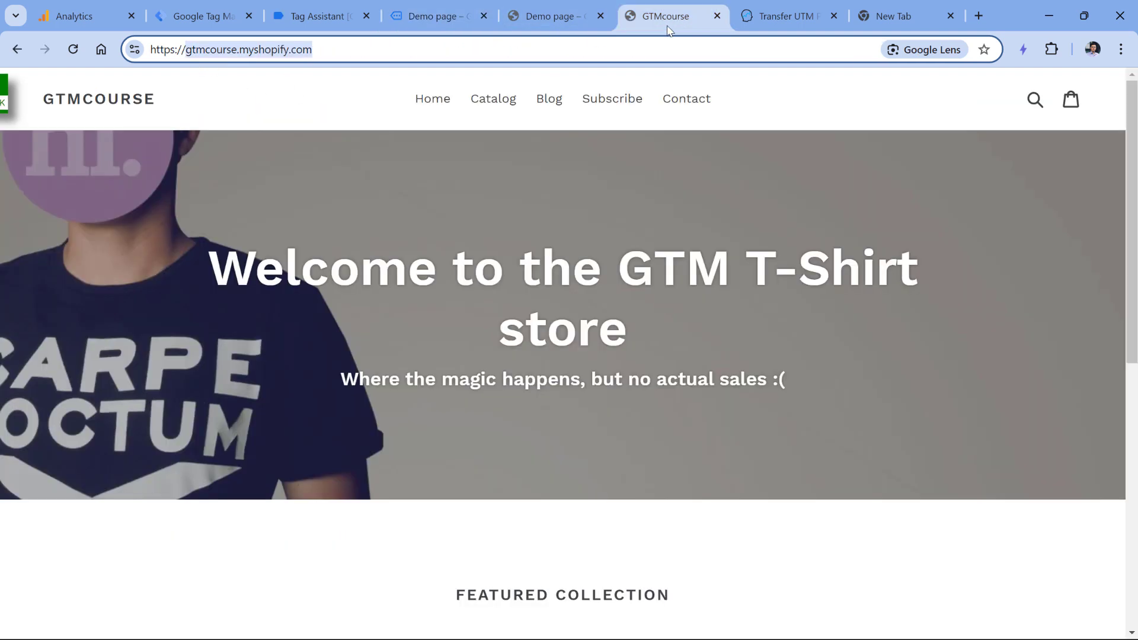